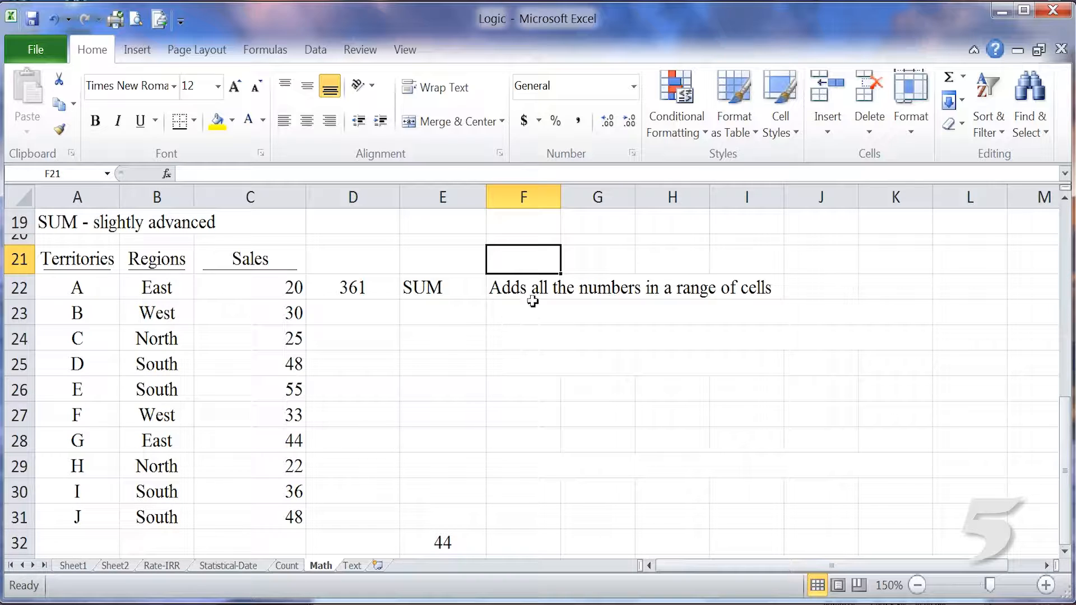
# Look through the available Math & Trig functions in the function library.
pyautogui.click(262, 52)
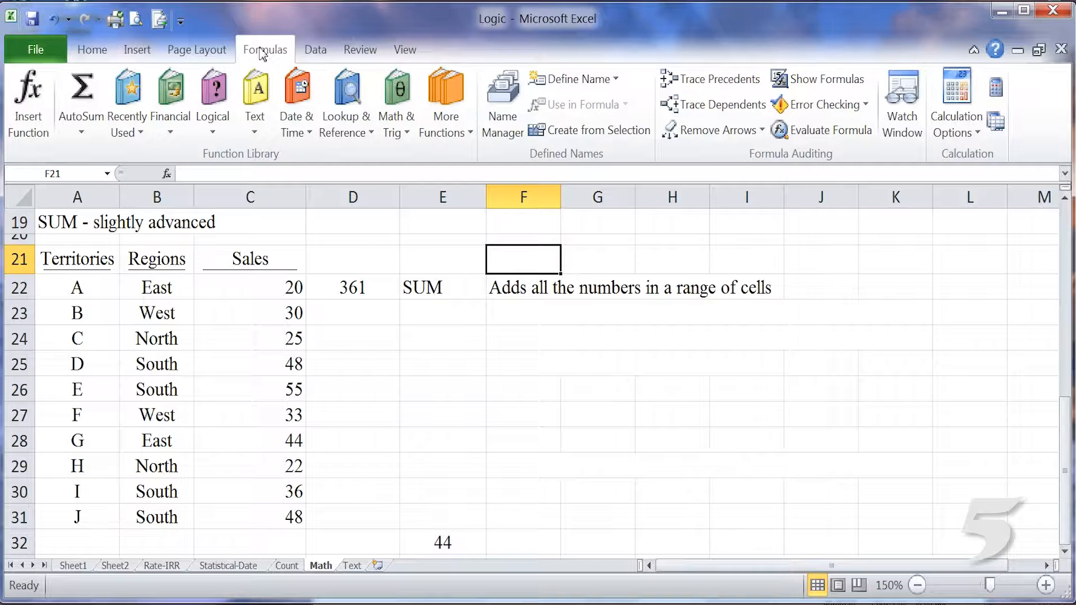
pyautogui.click(397, 112)
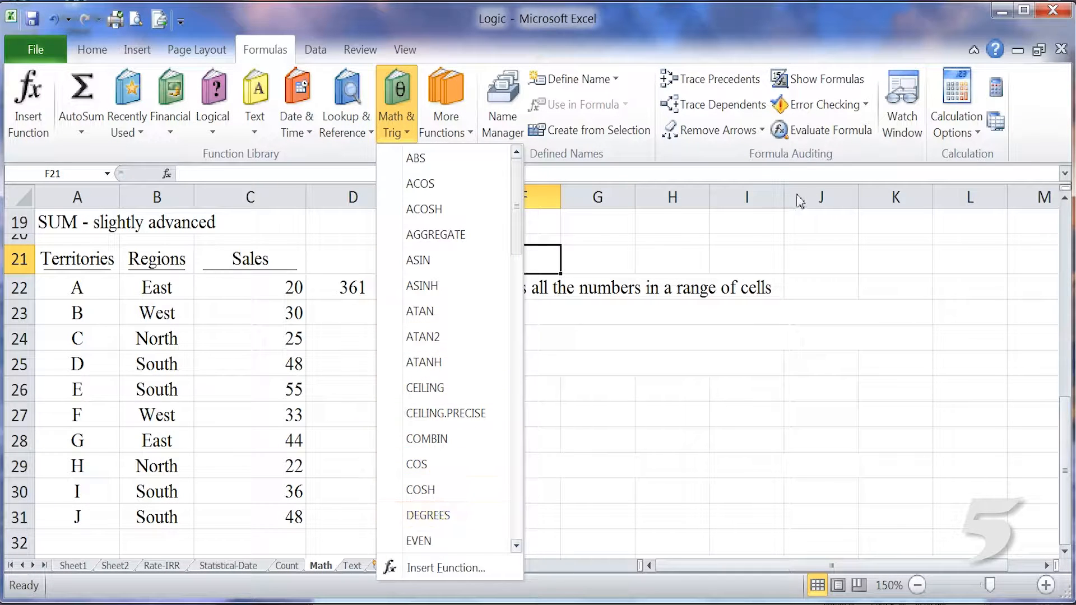
pyautogui.click(812, 216)
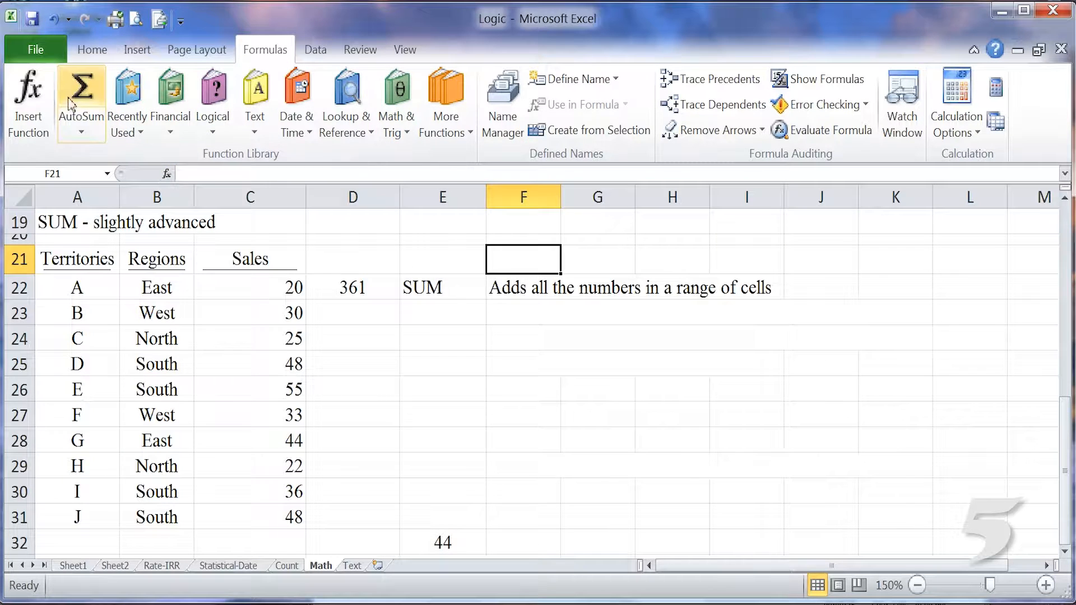
pyautogui.click(92, 50)
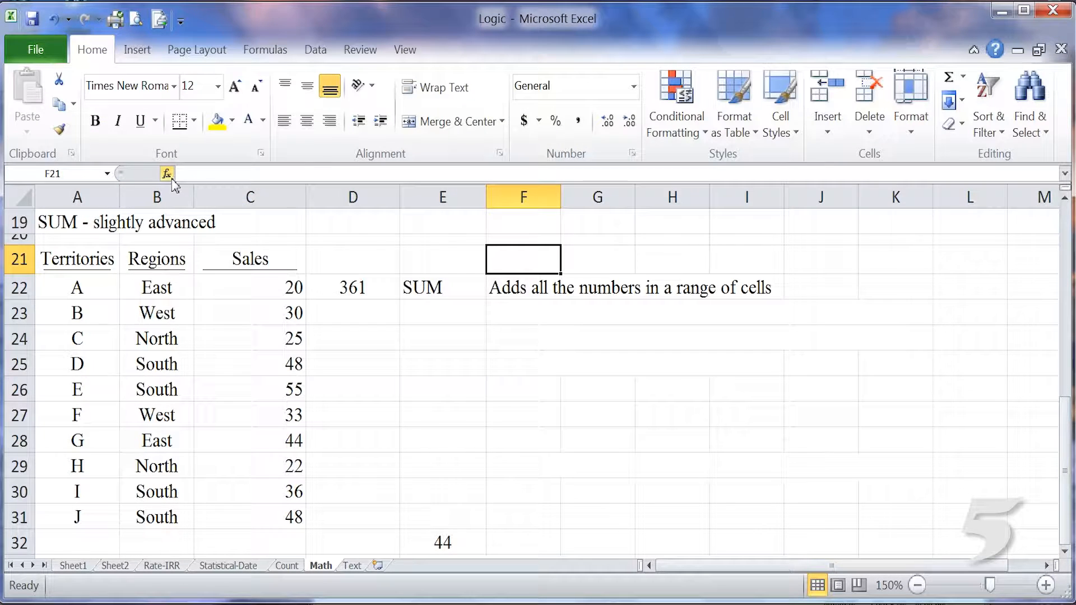
# Browse the Math & Trig functions with Insert Function, view the arguments of ODD, and cancel without inserting it.
pyautogui.click(167, 174)
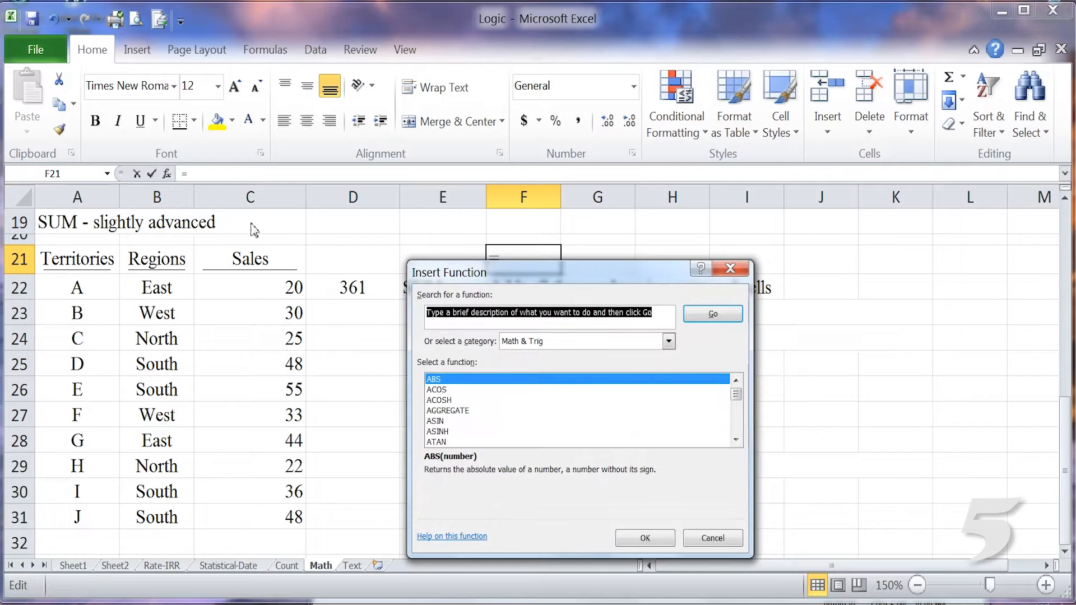
pyautogui.scroll(-7, 580, 423)
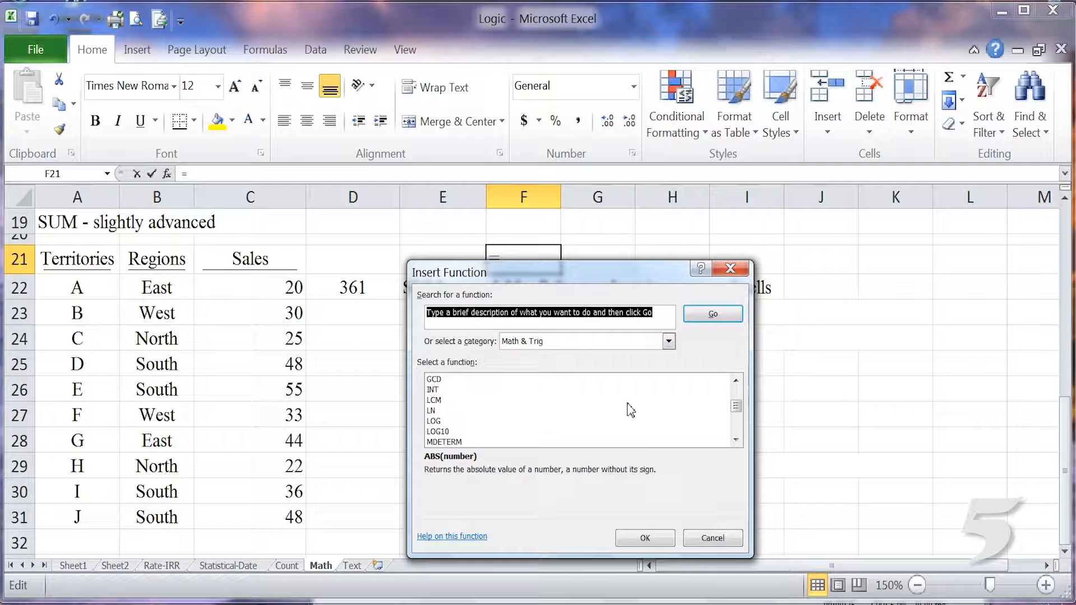
pyautogui.scroll(-2, 633, 411)
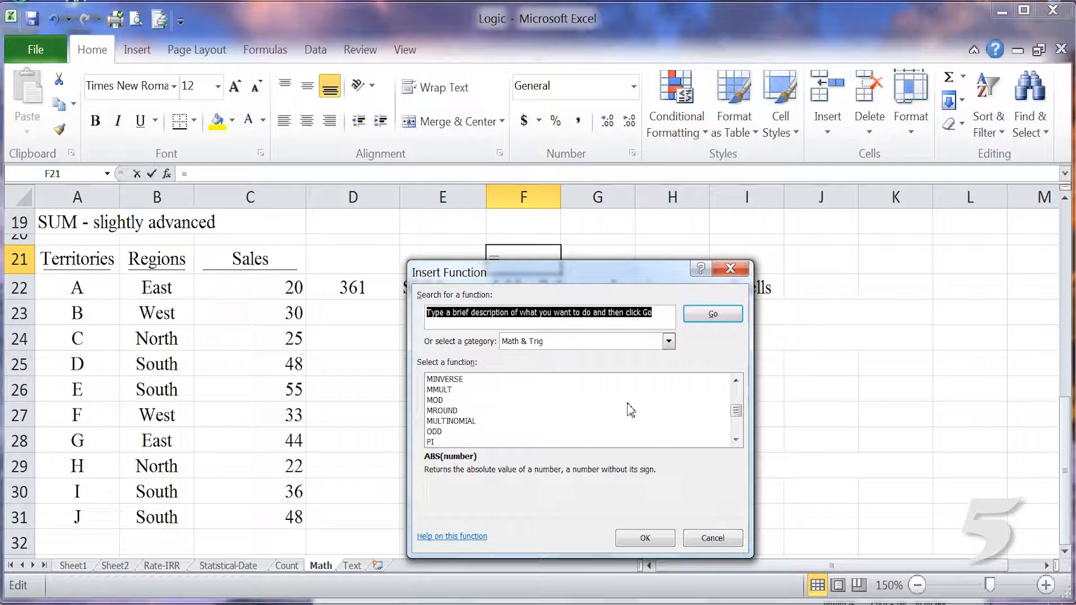
pyautogui.click(456, 433)
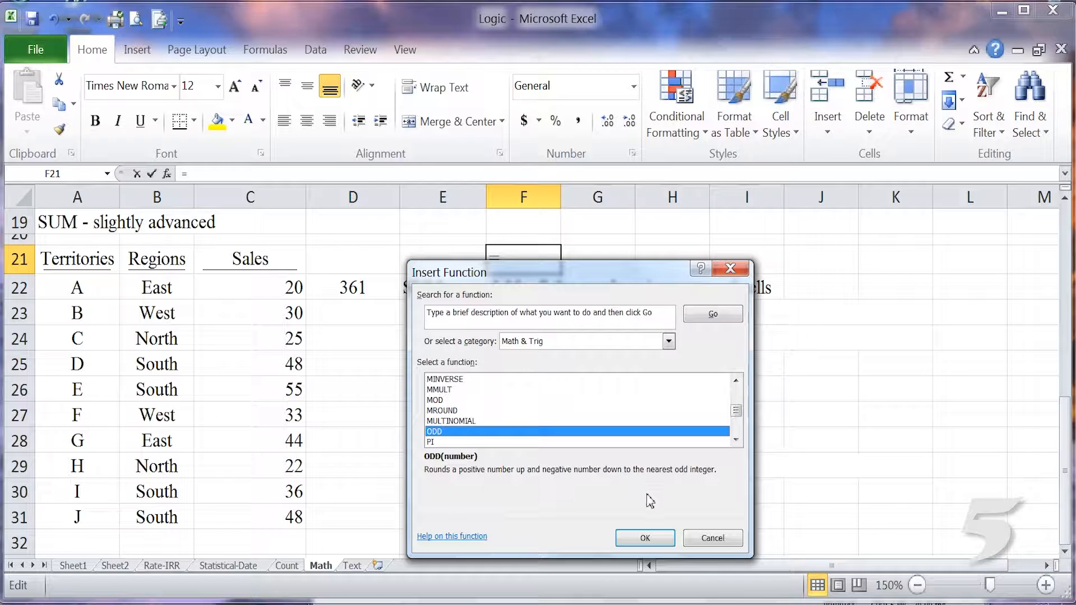
pyautogui.click(646, 539)
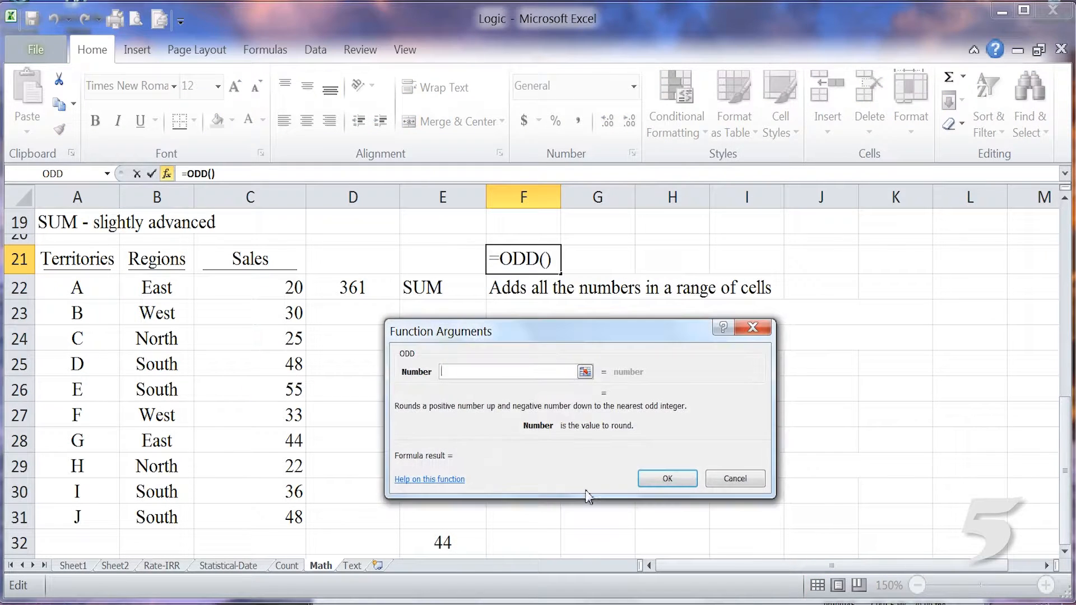
pyautogui.click(744, 480)
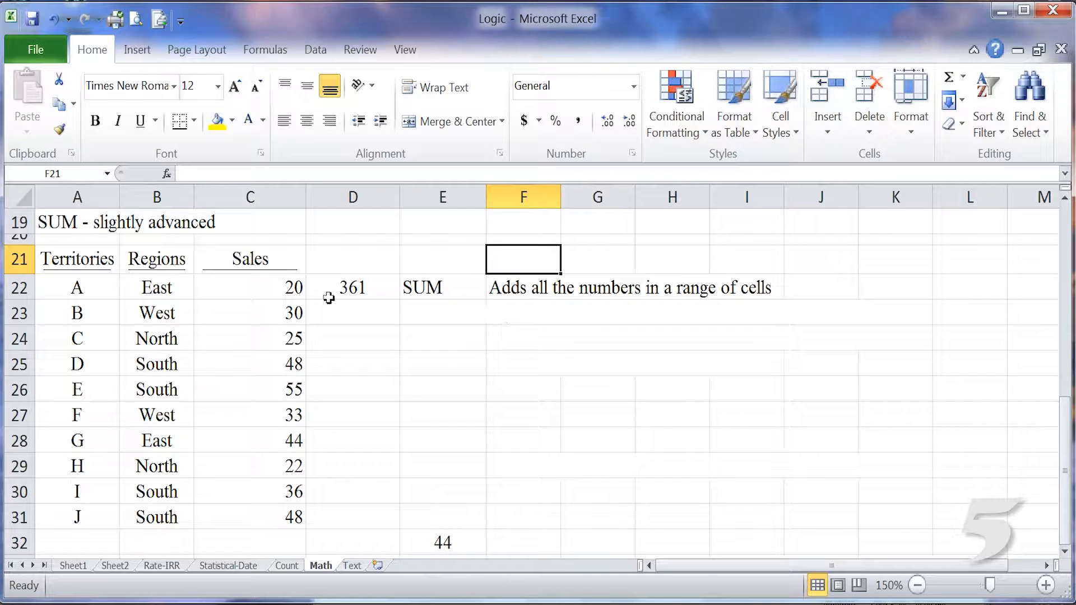
# Examine the SUM formula in cell D22 and the sales range it references.
pyautogui.click(349, 290)
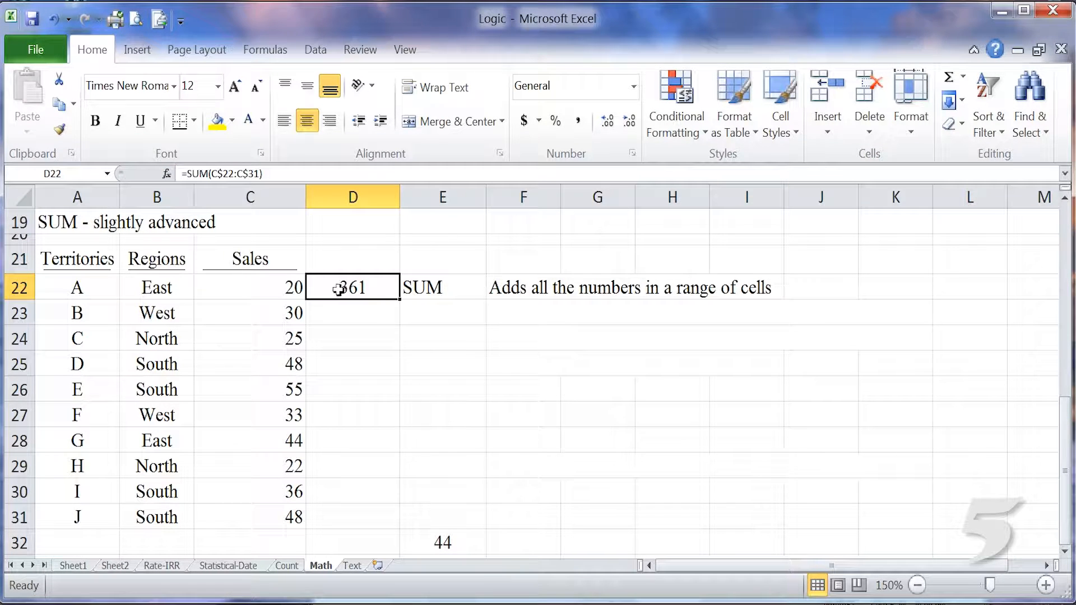
pyautogui.doubleClick(351, 287)
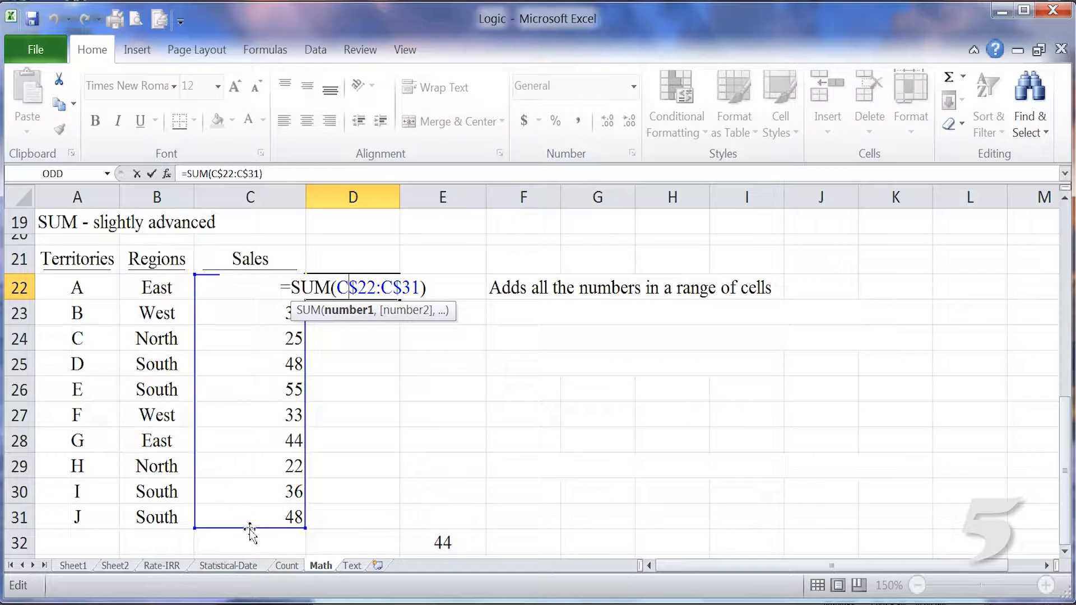
pyautogui.click(436, 381)
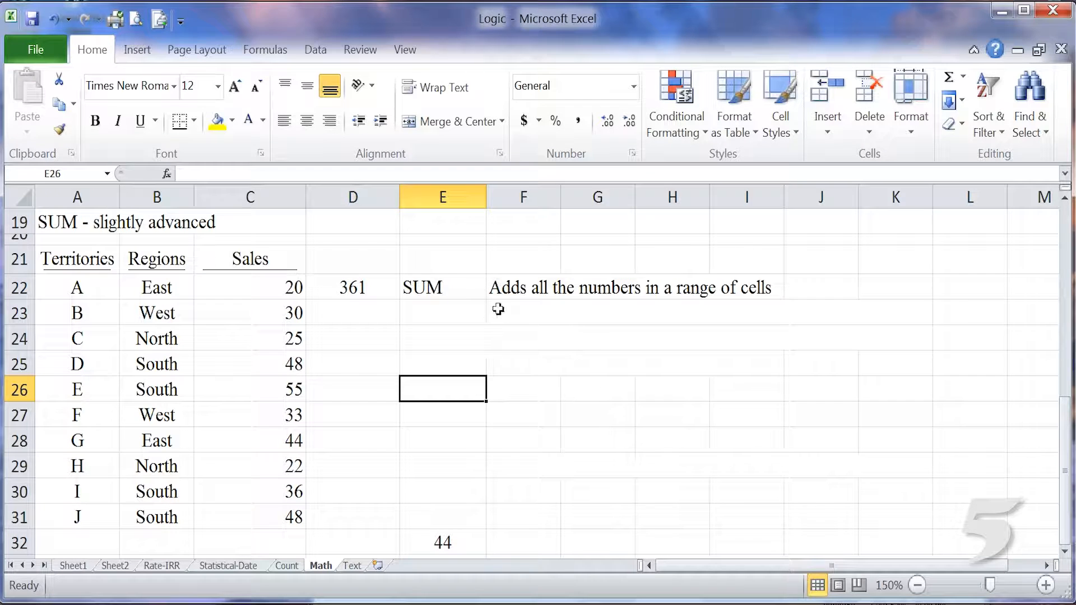
pyautogui.click(355, 291)
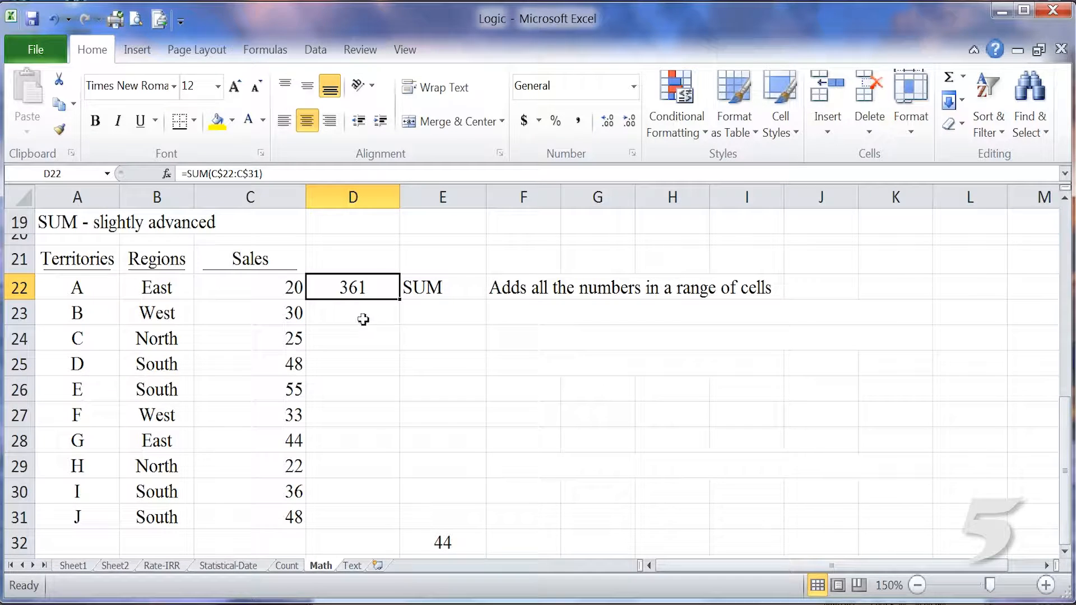
# Reveal the hidden white text of the SUMIF row in D23:F23 by setting its font colour to black.
pyautogui.moveTo(361, 314); pyautogui.dragTo(492, 310)
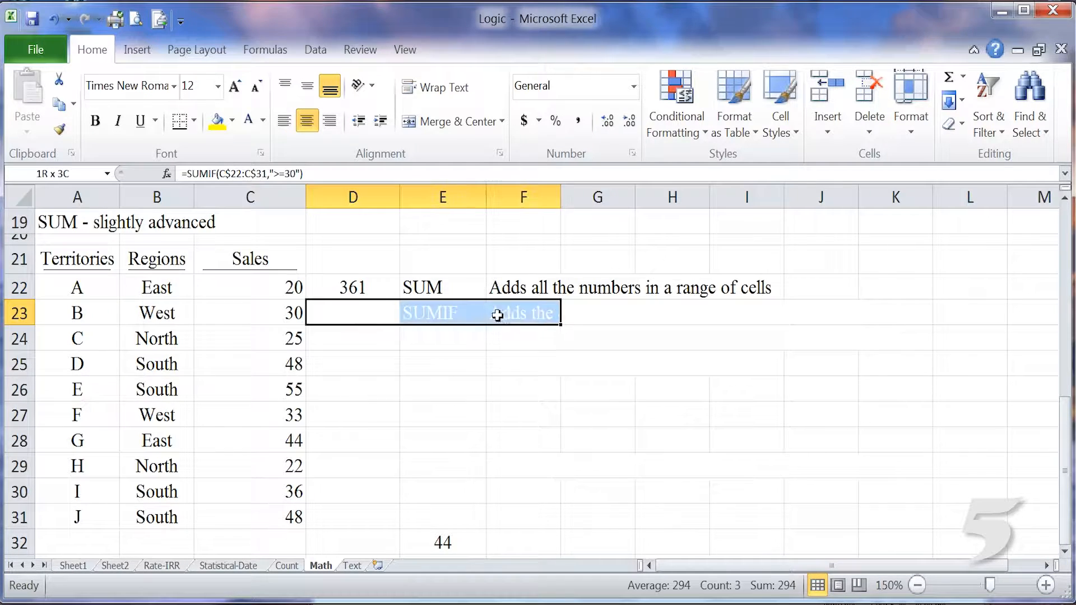
pyautogui.click(263, 120)
pyautogui.click(281, 144)
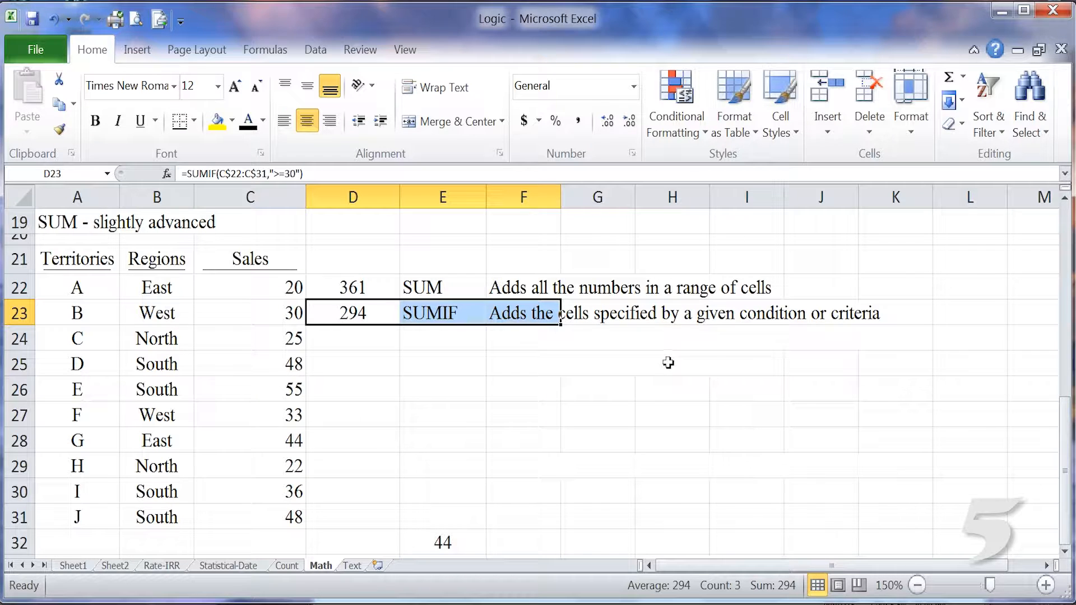
# Examine the range and criteria of the SUMIF formula in cell D23.
pyautogui.click(345, 314)
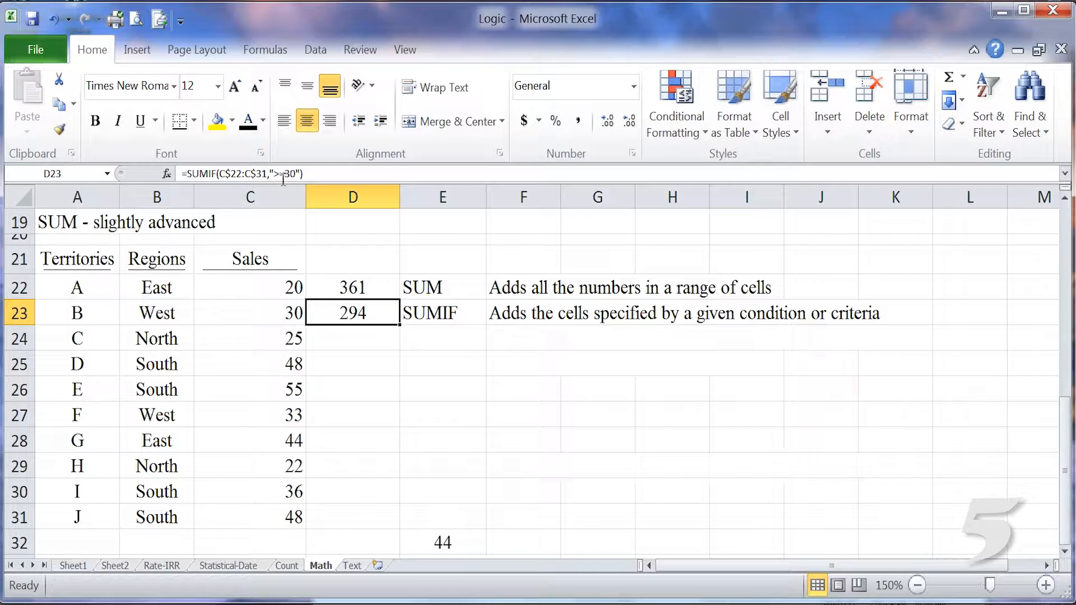
pyautogui.doubleClick(370, 315)
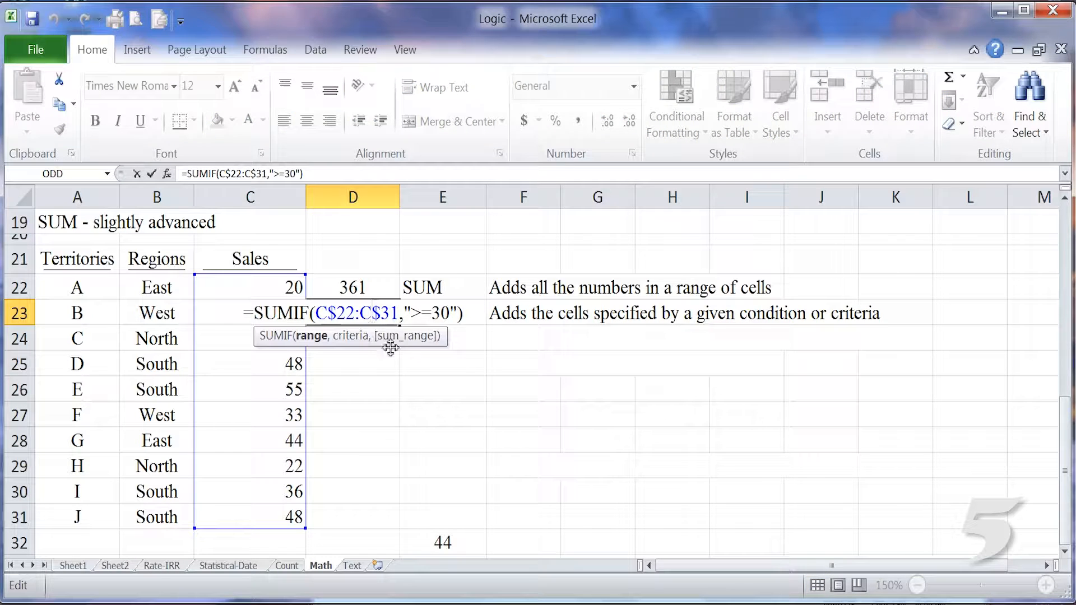
pyautogui.click(625, 364)
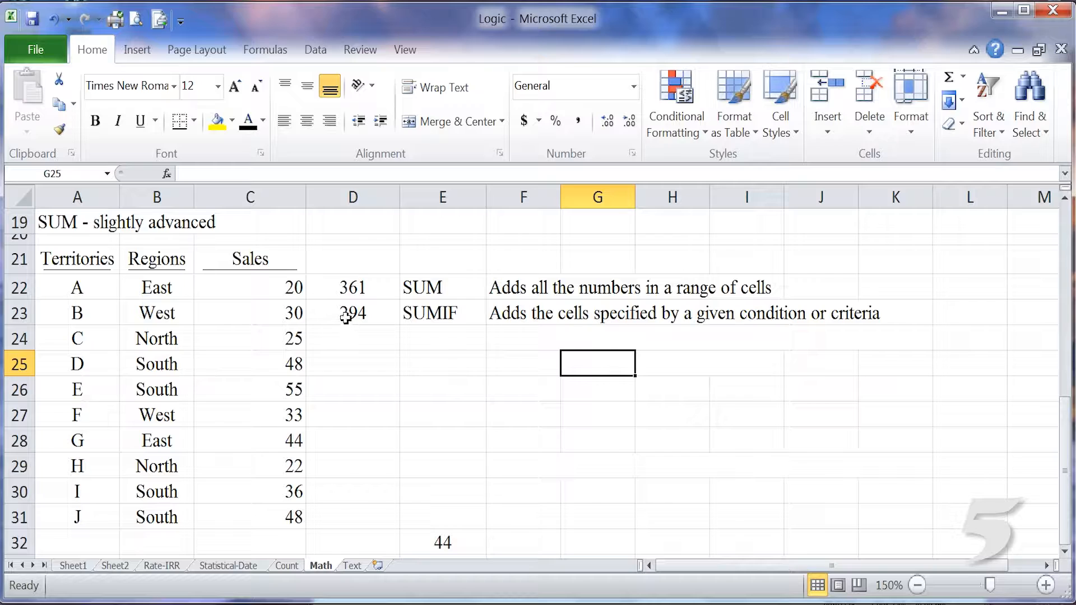
# Reveal the hidden COUNTIF row in D24:G24 by applying the black font colour.
pyautogui.click(375, 316)
pyautogui.moveTo(376, 316); pyautogui.dragTo(543, 319)
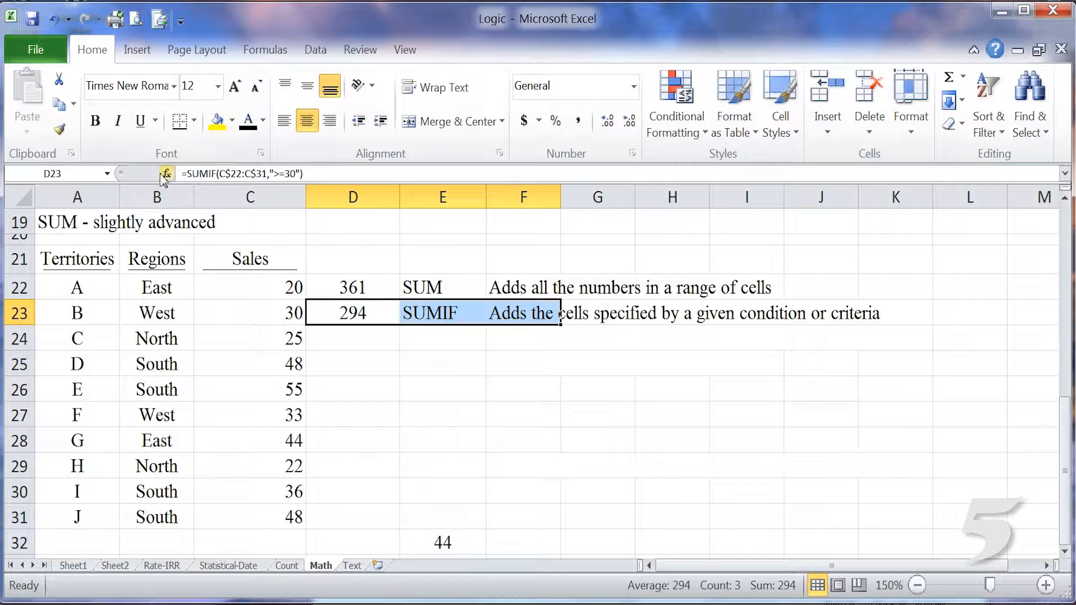
pyautogui.moveTo(354, 342); pyautogui.dragTo(566, 337)
pyautogui.click(248, 121)
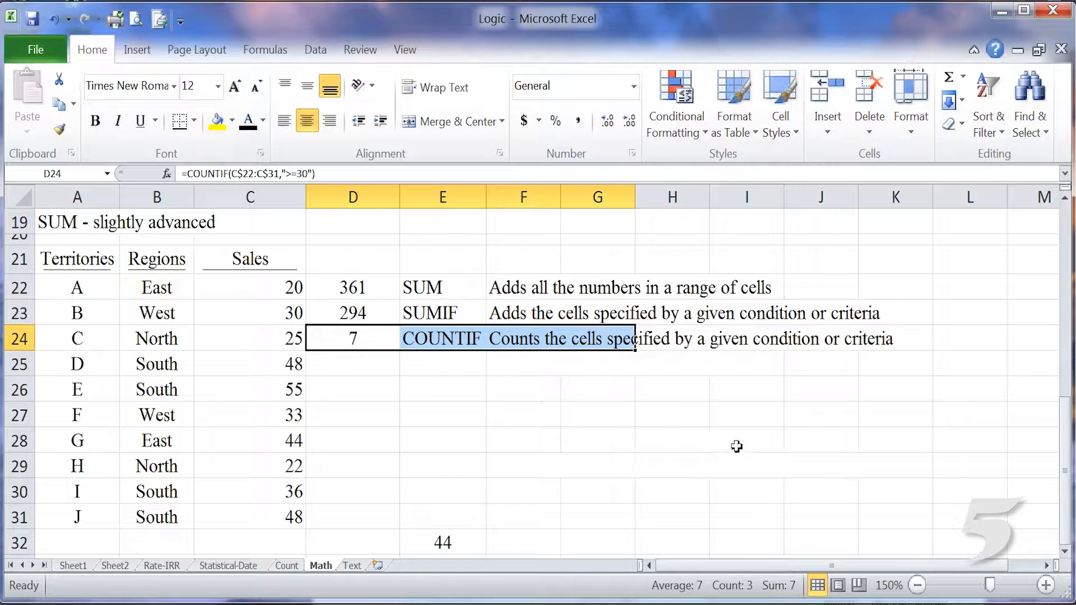
pyautogui.click(711, 437)
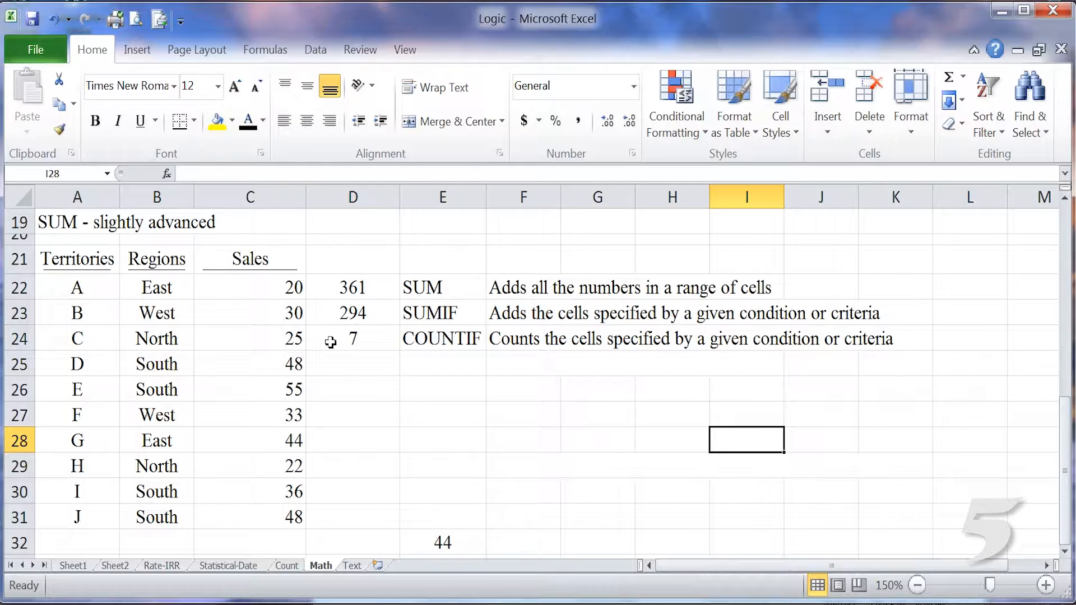
# Apply the black font colour to the hidden COUNT row and percentage cells in D25:F26 and D27.
pyautogui.moveTo(356, 367); pyautogui.dragTo(553, 388)
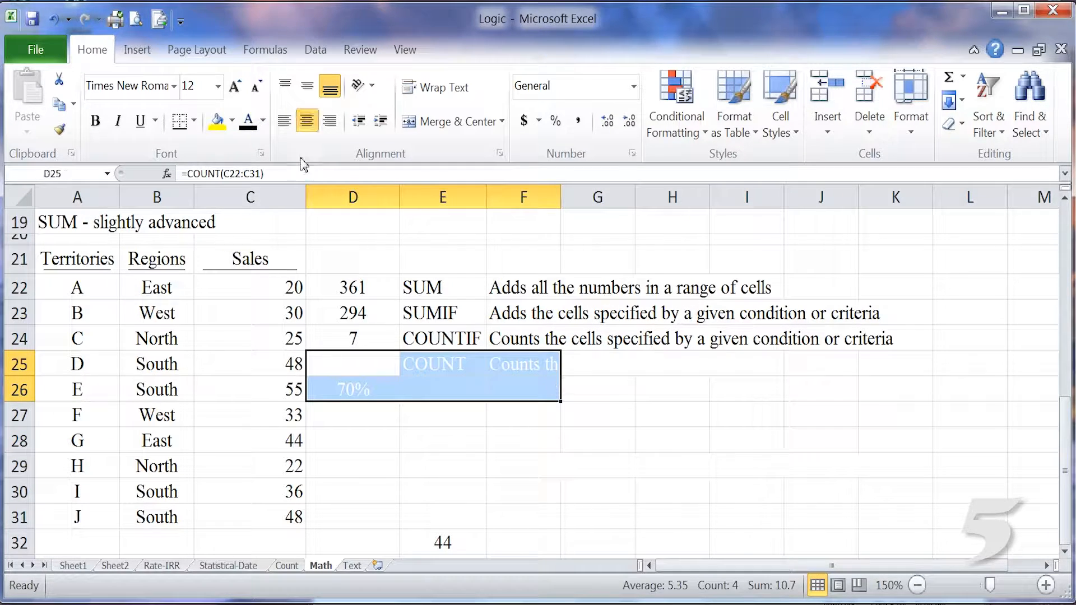
pyautogui.click(248, 121)
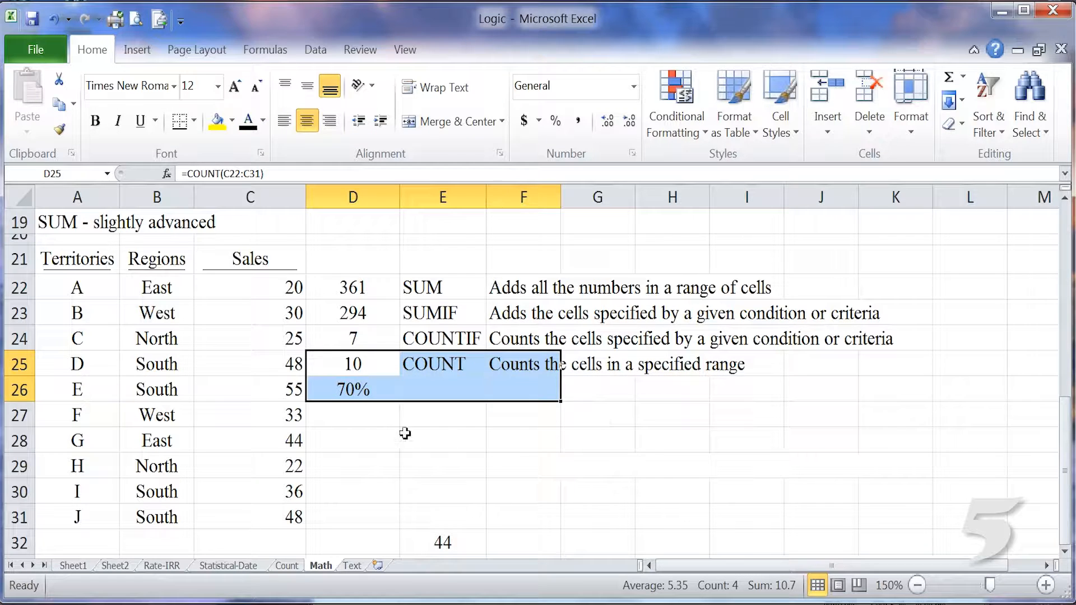
pyautogui.click(375, 414)
pyautogui.click(248, 120)
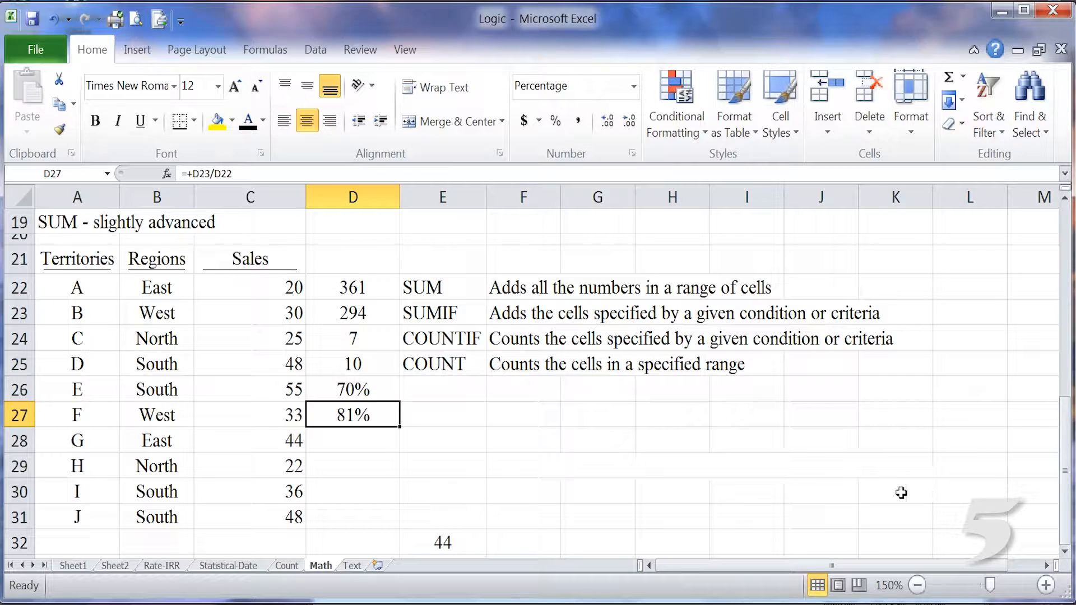
# Review the COUNTIF and COUNT formulas in D24 and D25 and the percentage formulas in D26 and D27.
pyautogui.click(374, 335)
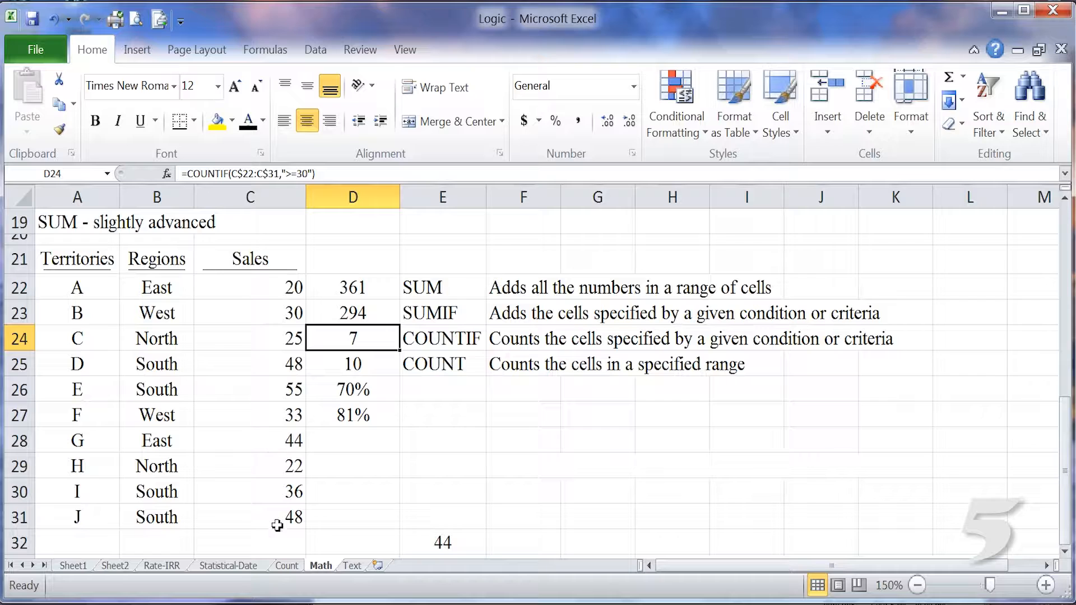
pyautogui.click(375, 364)
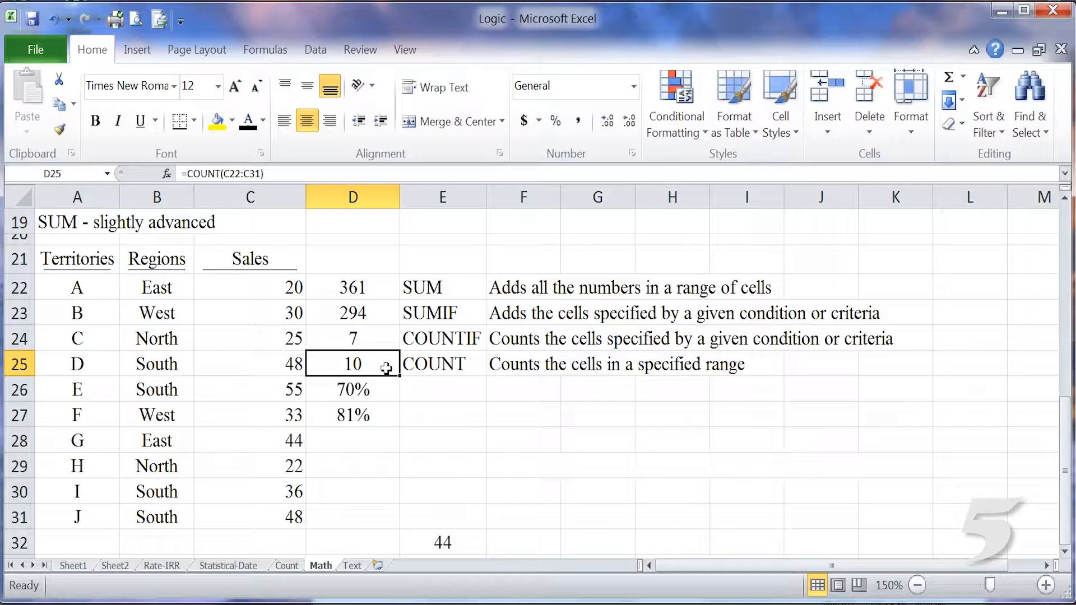
pyautogui.click(369, 395)
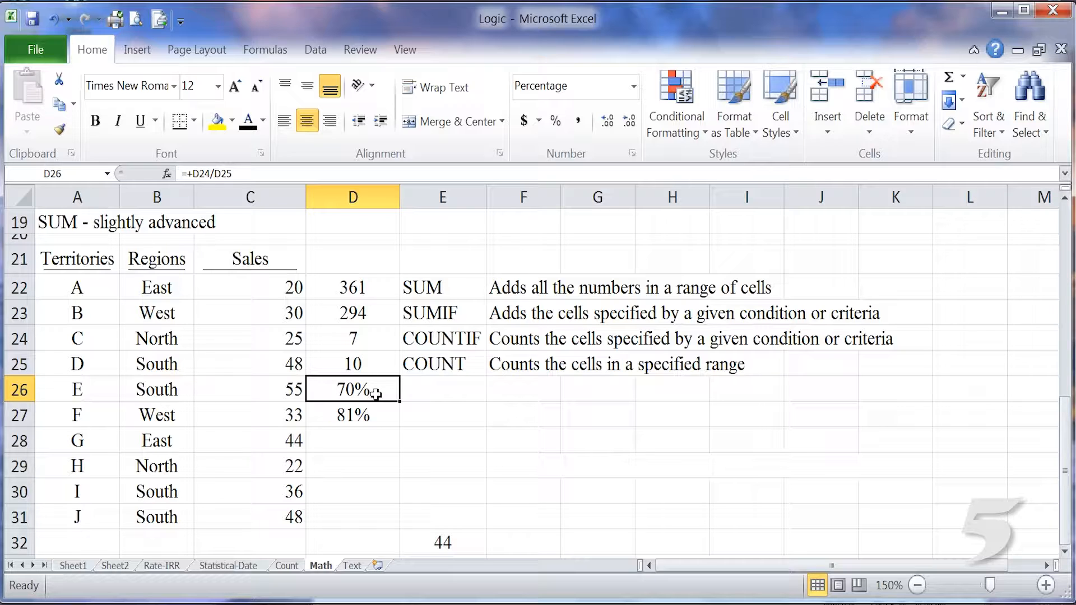
pyautogui.click(373, 413)
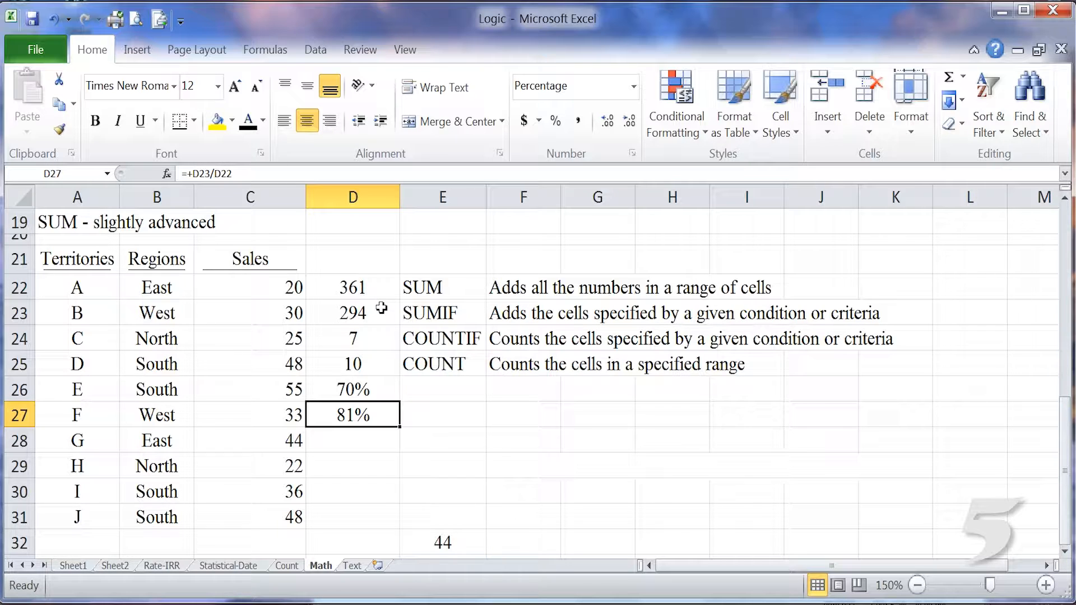
# Reveal the hidden SUMIFS row in D29:H29 by applying the black font colour.
pyautogui.moveTo(361, 465); pyautogui.dragTo(673, 466)
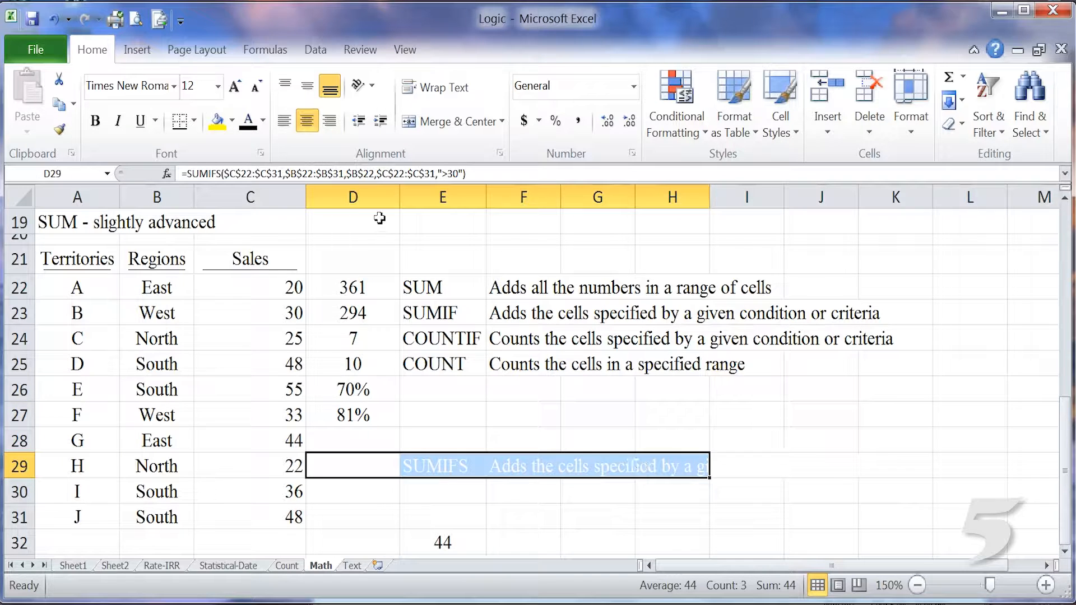
pyautogui.click(248, 120)
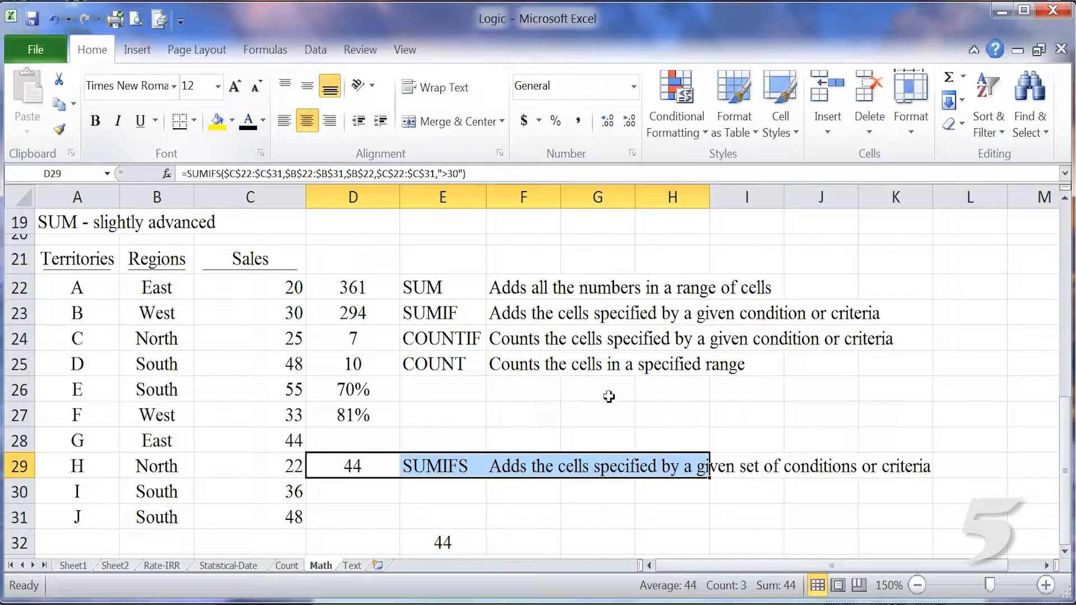
pyautogui.click(701, 412)
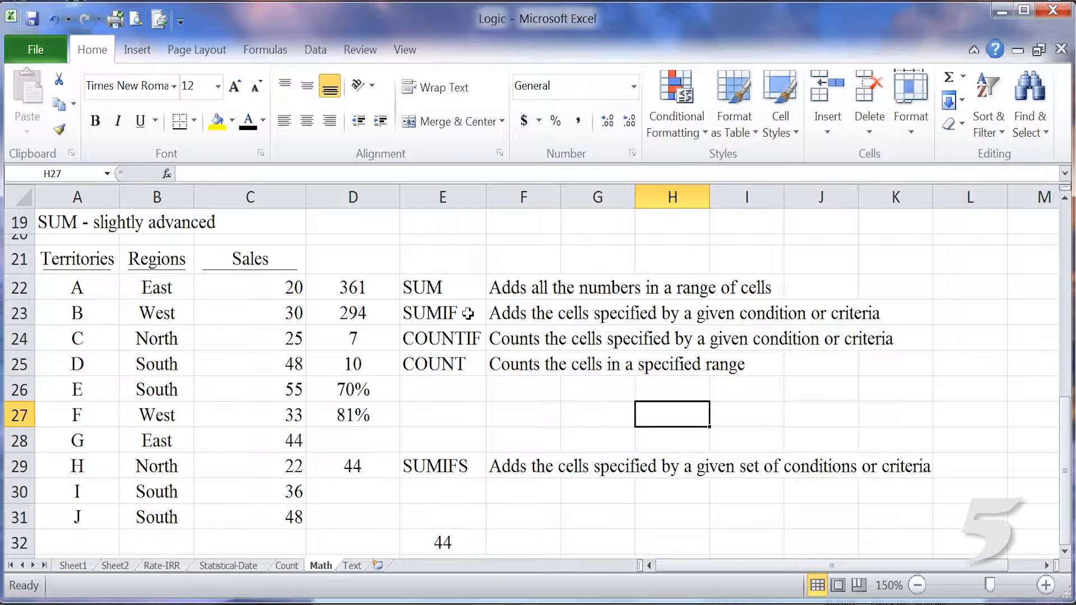
# Examine the sum range, criteria ranges and criteria of the SUMIFS formula in cell E32.
pyautogui.click(468, 466)
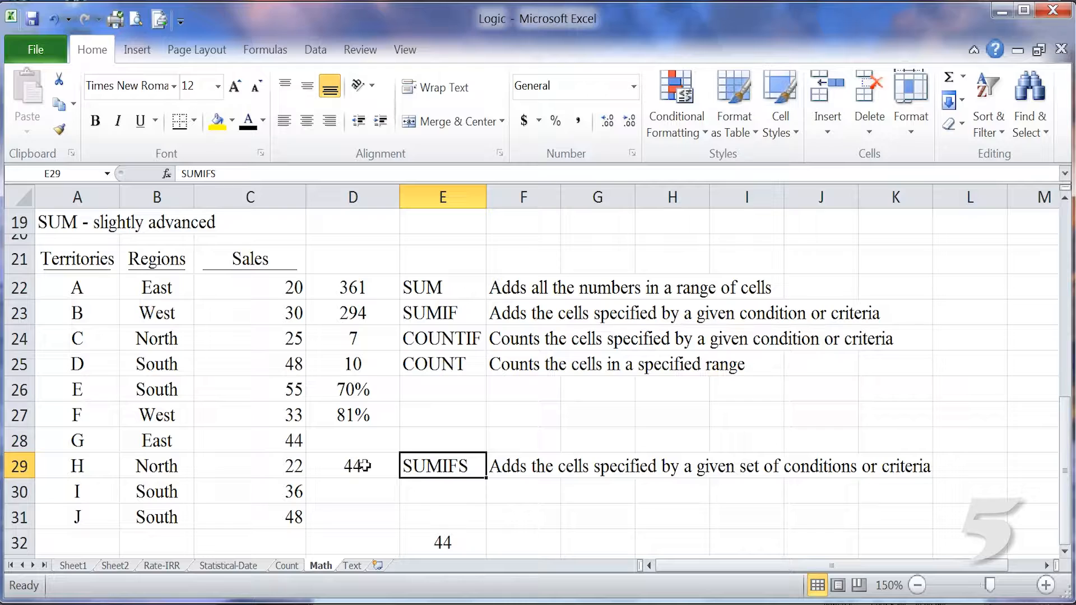
pyautogui.doubleClick(460, 543)
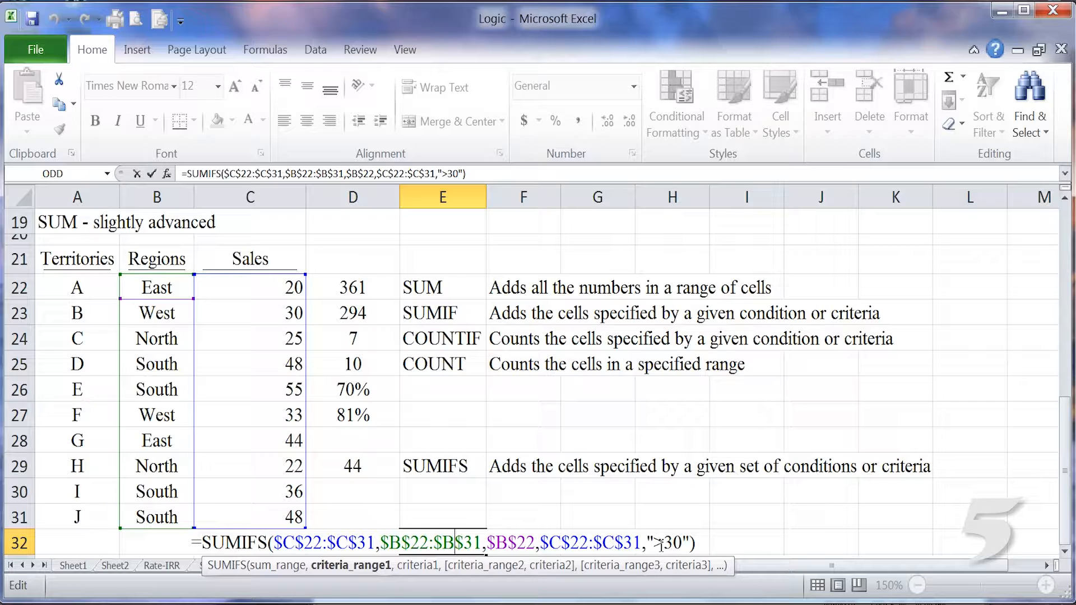
pyautogui.click(663, 511)
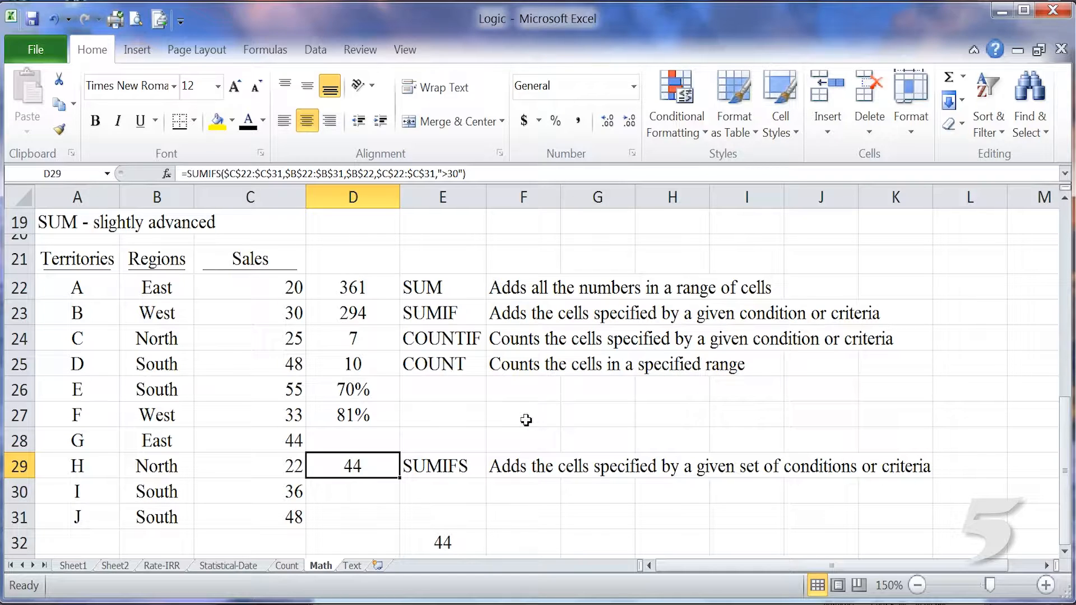
# Change the region criterion of the SUMIFS formula in E32 to cell B23 (West).
pyautogui.doubleClick(461, 543)
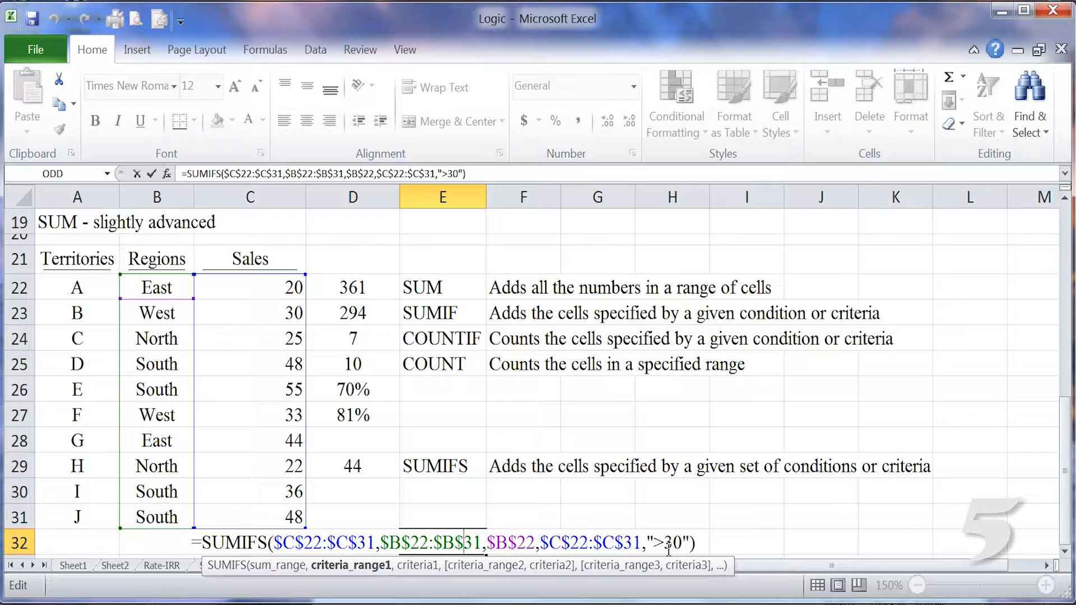
pyautogui.click(683, 511)
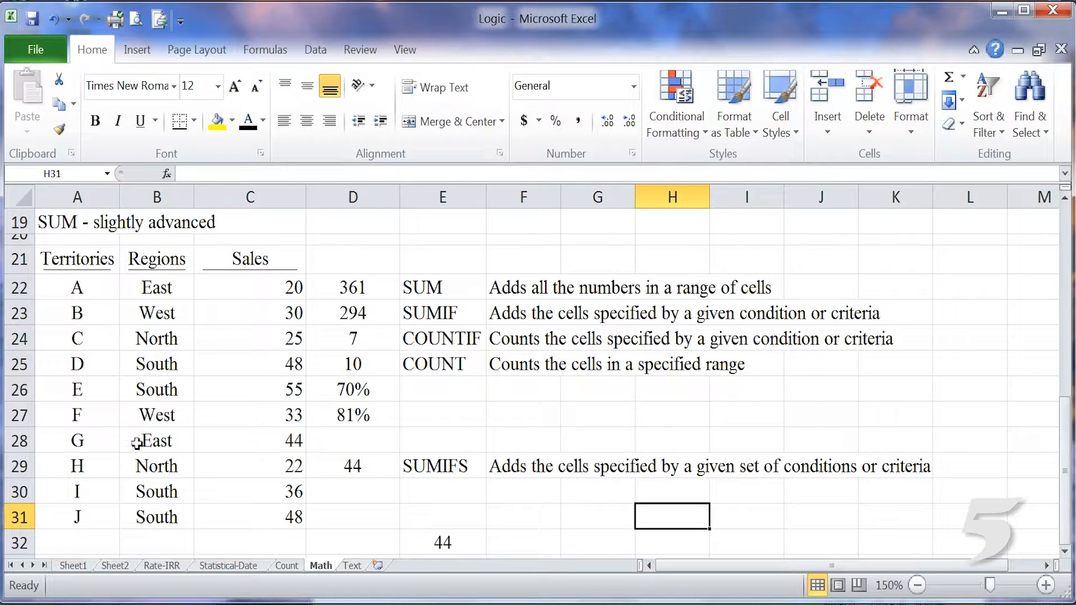
pyautogui.doubleClick(447, 546)
pyautogui.doubleClick(510, 542)
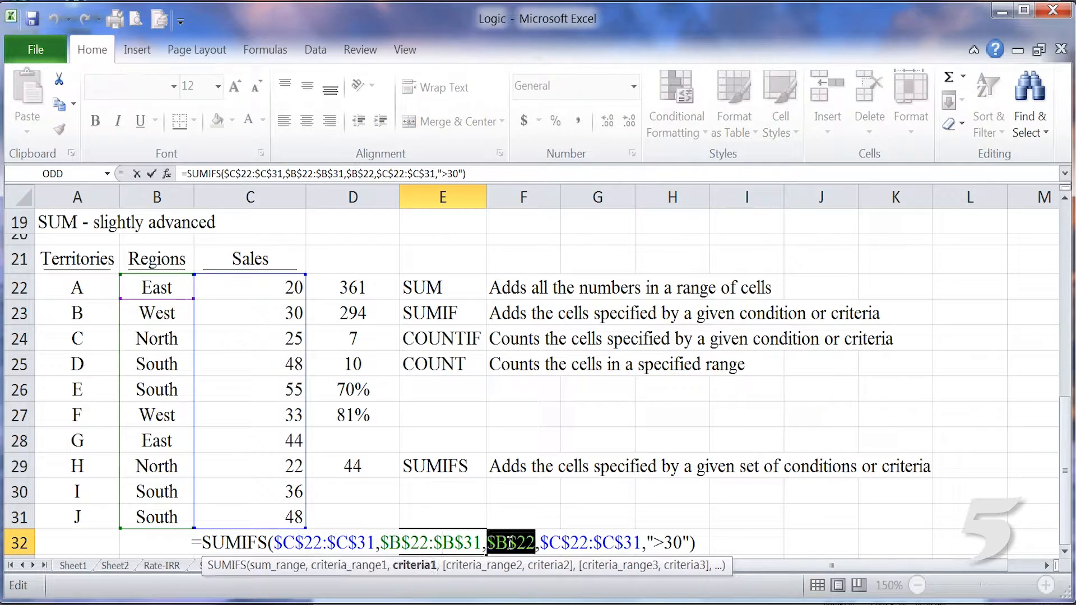
pyautogui.click(182, 310)
pyautogui.press('Return')
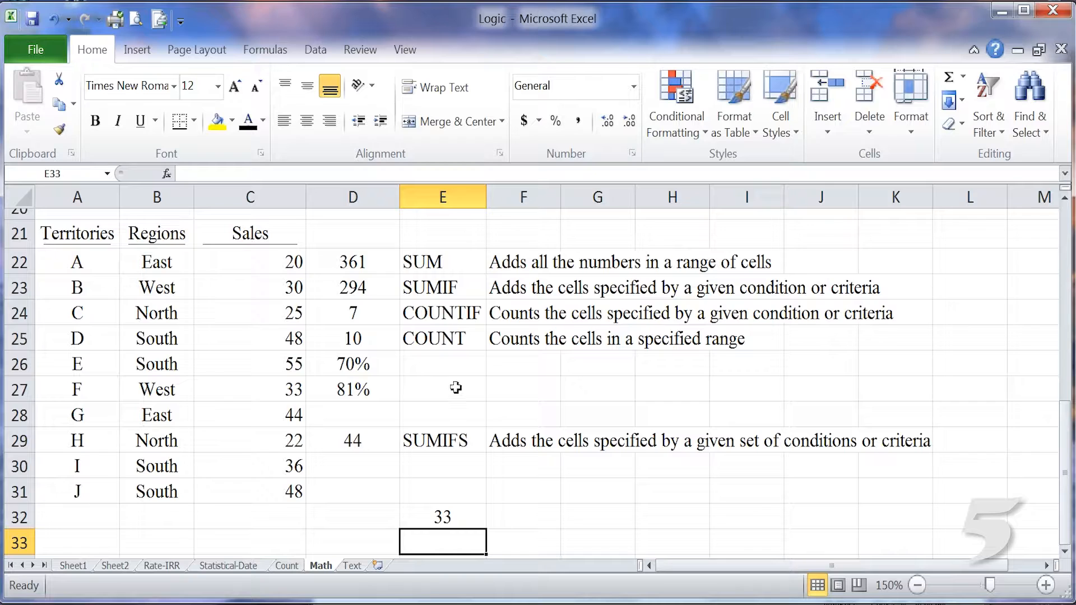
# Replace the region criterion of the SUMIFS formula in E32 with cell B25 (South).
pyautogui.scroll(3, 454, 387)
pyautogui.scroll(-3, 458, 394)
pyautogui.click(1065, 198)
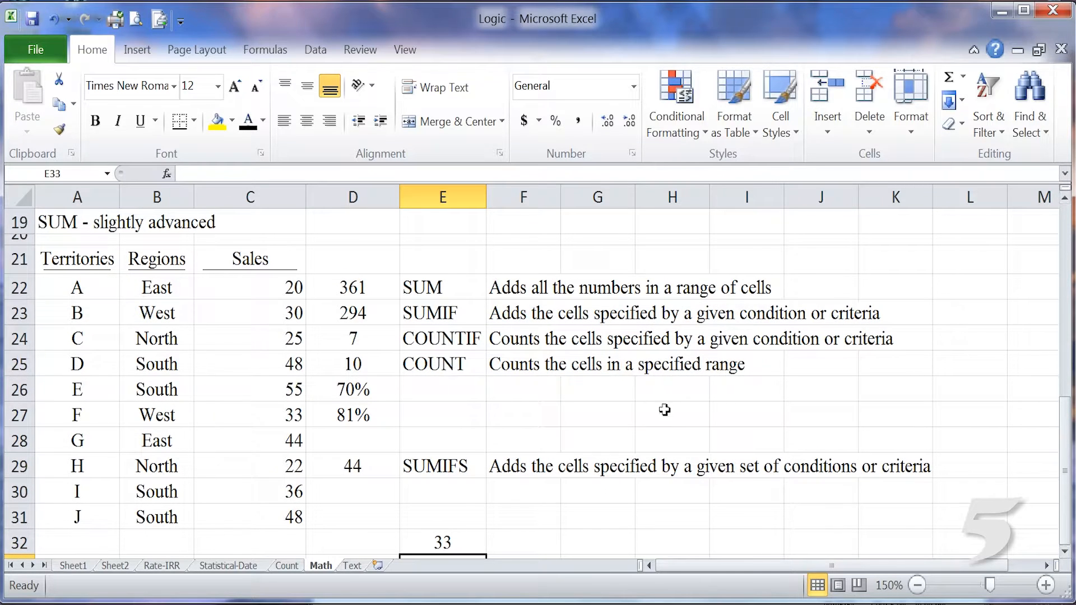
pyautogui.click(448, 542)
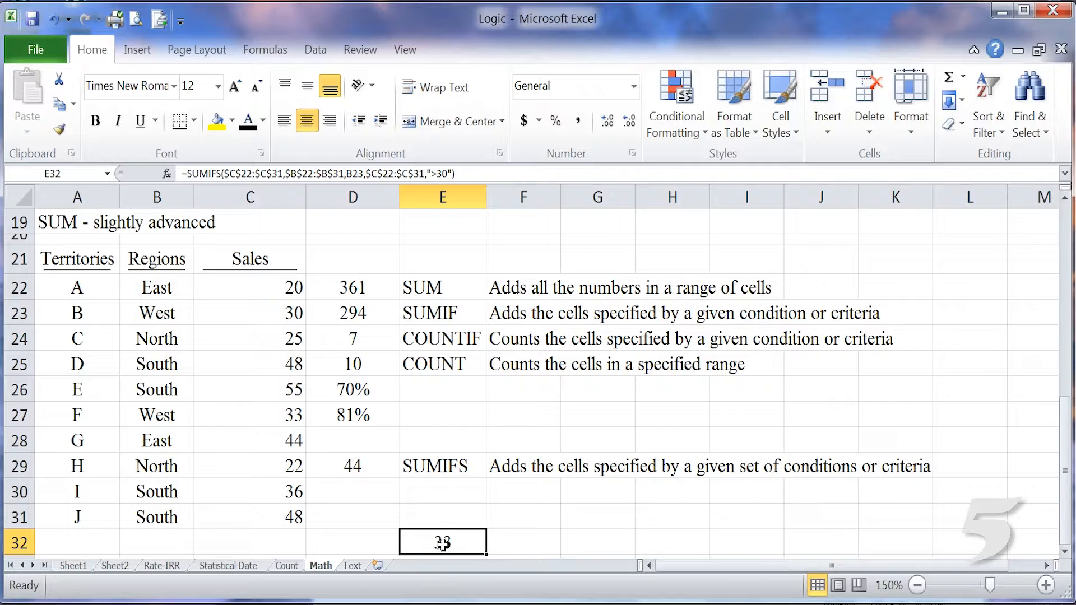
pyautogui.doubleClick(485, 542)
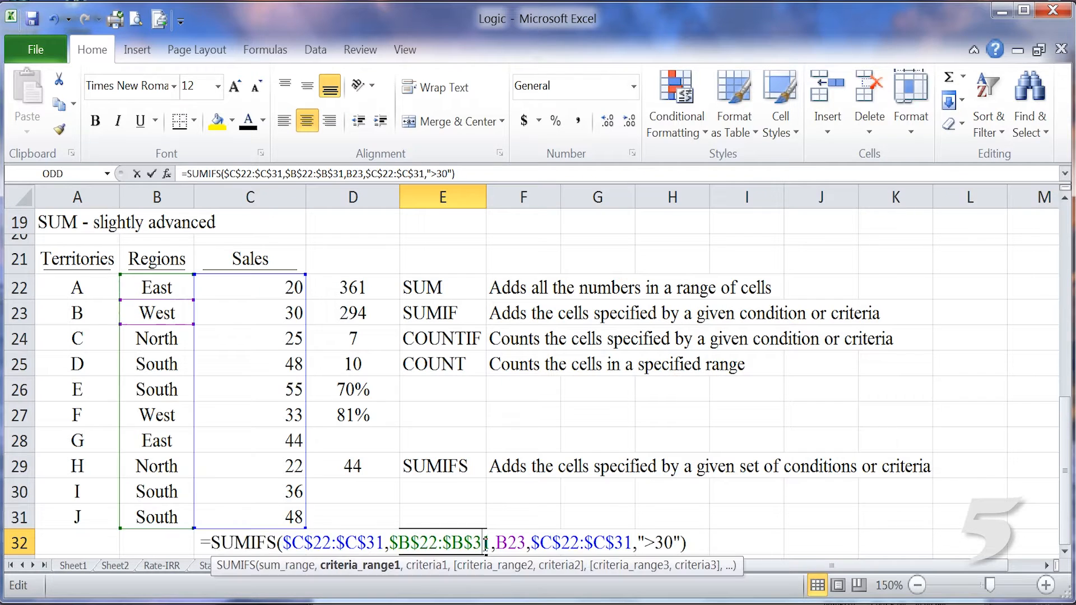
pyautogui.doubleClick(521, 543)
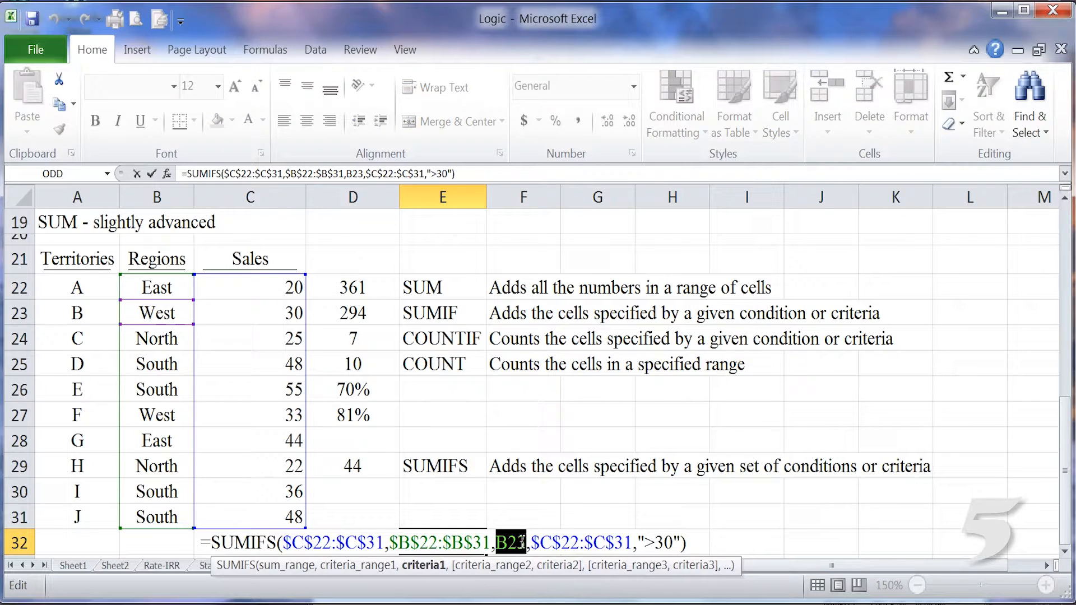
pyautogui.click(175, 367)
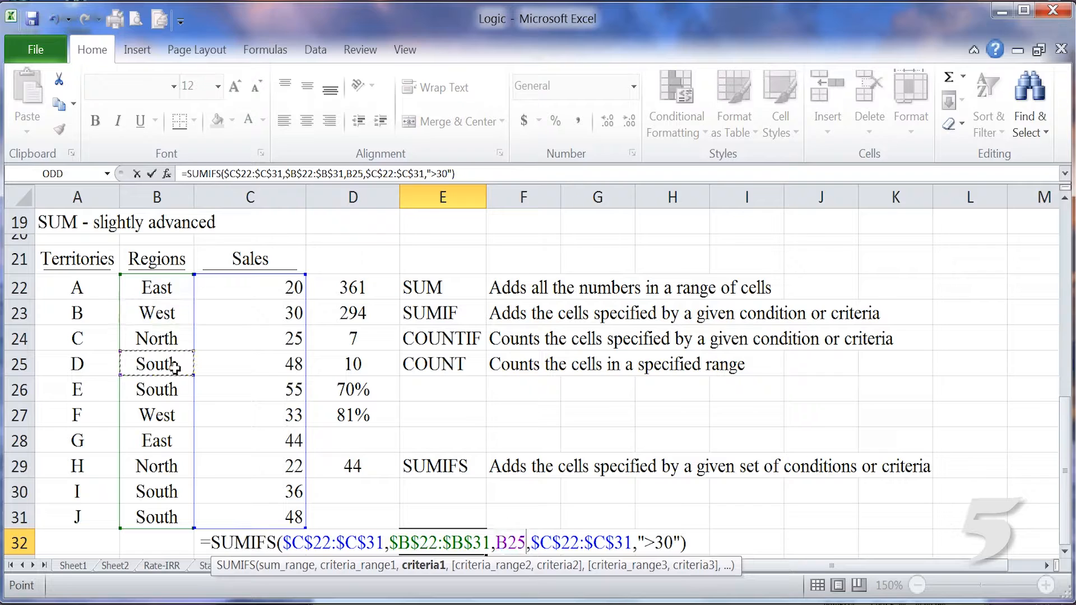
pyautogui.press('Return')
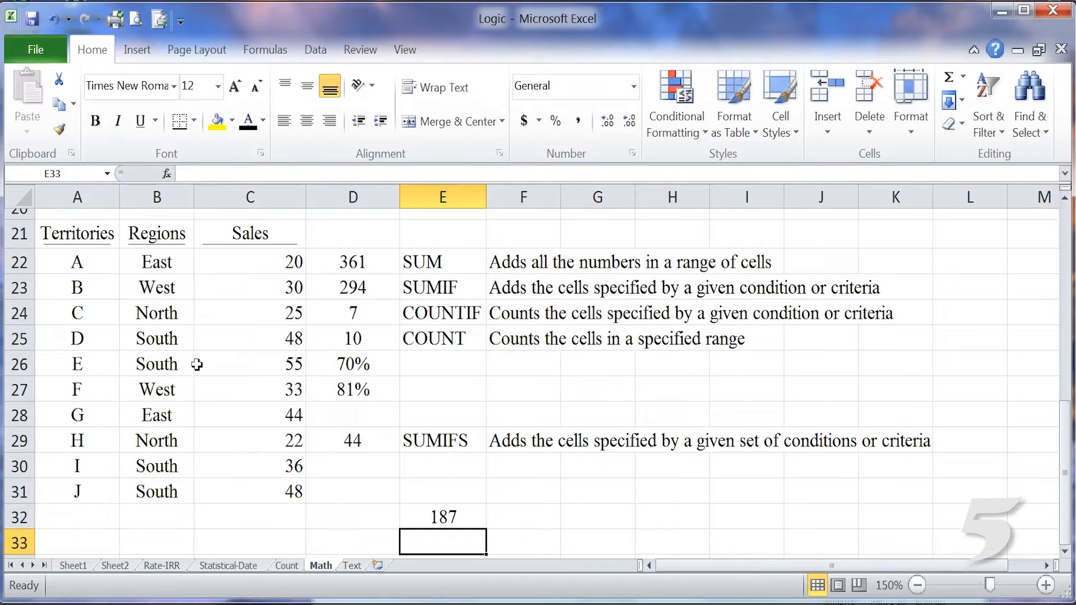
# Enter the check formula +C31+C30+C26+C25 in C32 to add the South region's sales manually.
pyautogui.click(1065, 198)
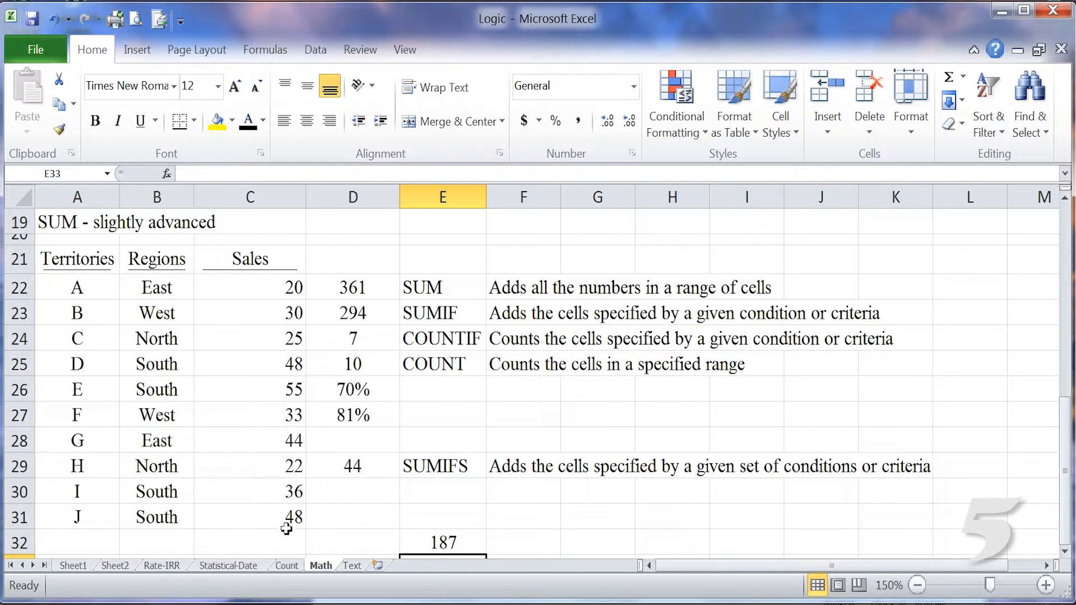
pyautogui.click(267, 547)
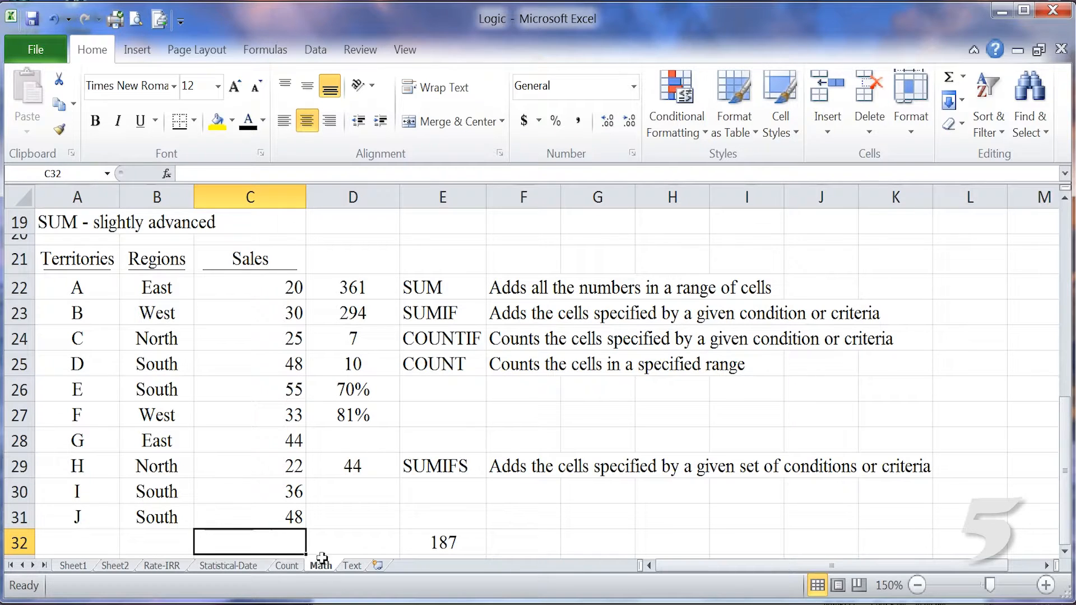
pyautogui.write('+')
pyautogui.click(284, 518)
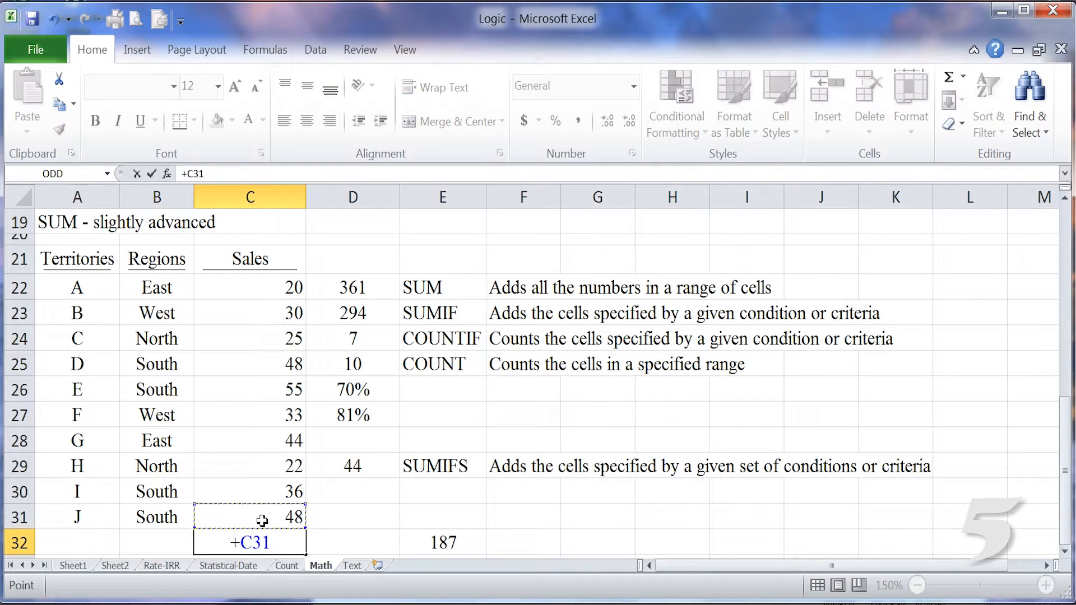
pyautogui.write('+')
pyautogui.click(264, 494)
pyautogui.write('+C30+')
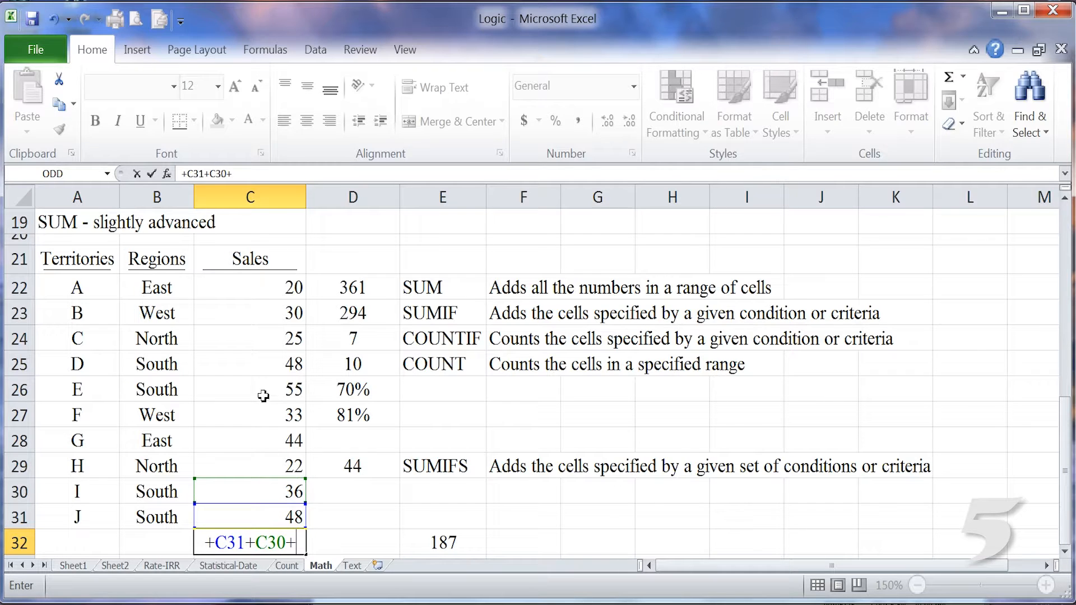
pyautogui.click(264, 389)
pyautogui.write('+')
pyautogui.click(254, 372)
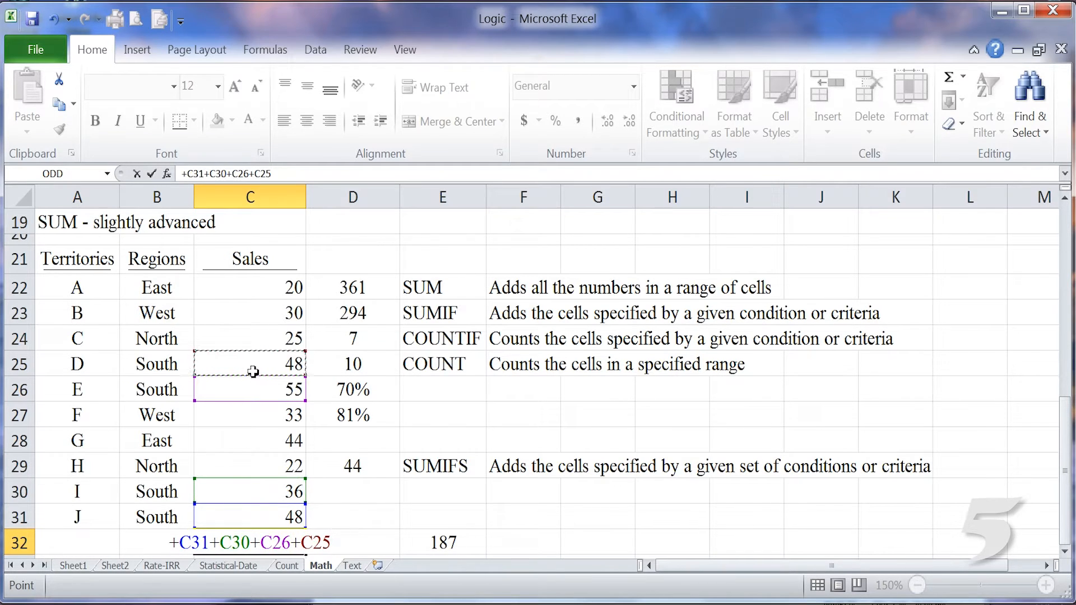
pyautogui.press('Return')
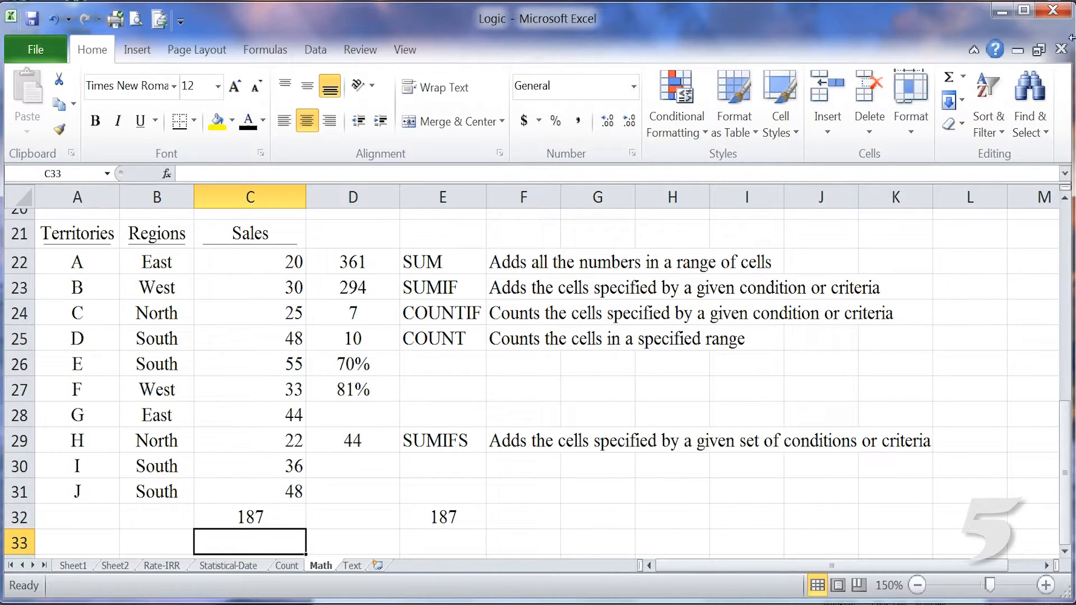
# Review the SUMIFS formula in E32 with its sales range, region criterion B25 and ">30" condition.
pyautogui.click(1065, 198)
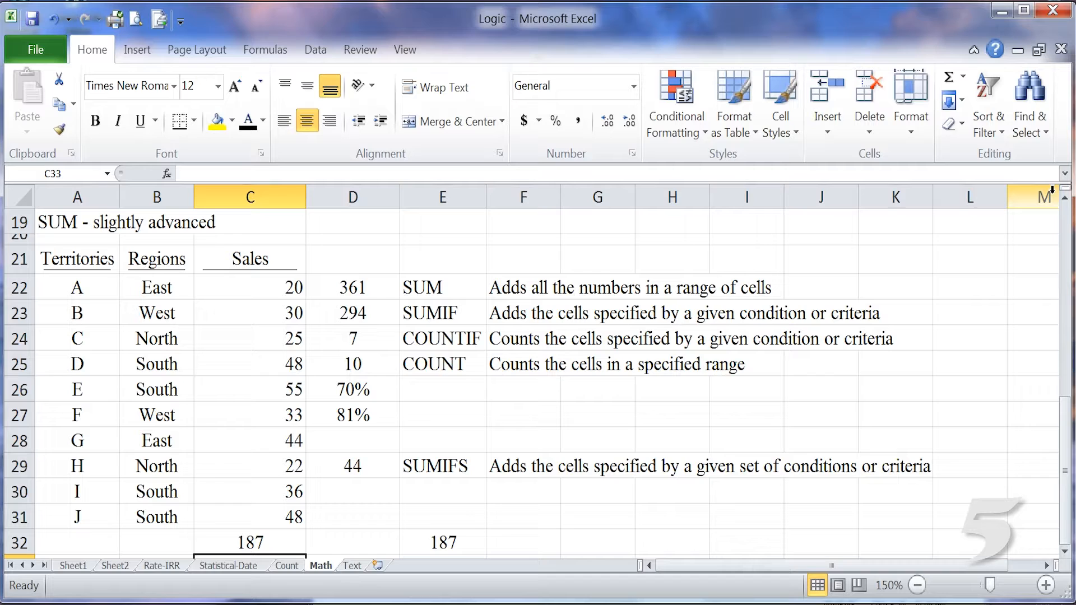
pyautogui.click(452, 544)
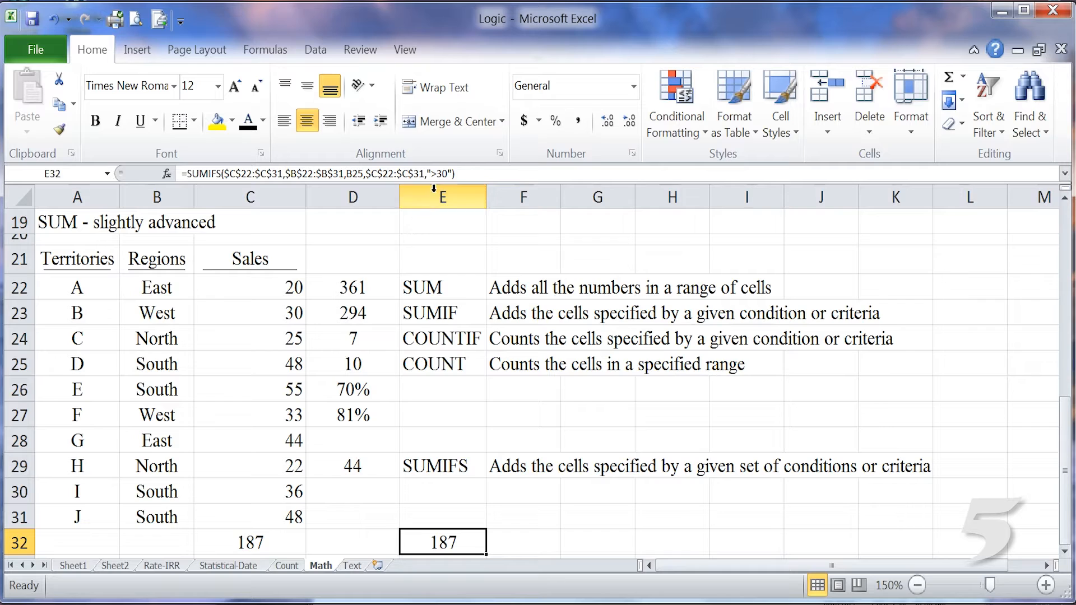
pyautogui.doubleClick(471, 543)
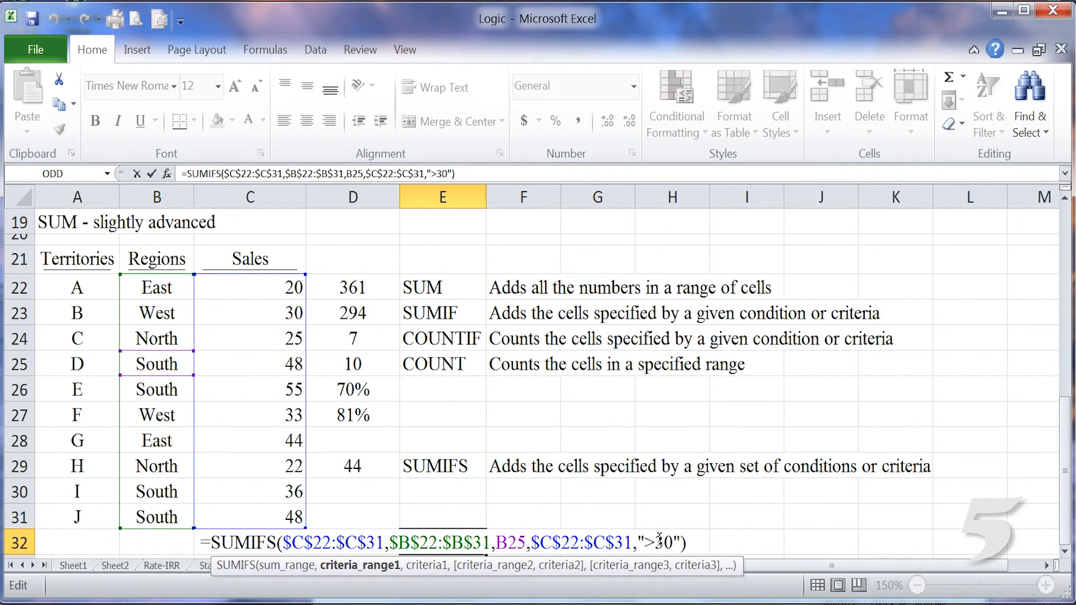
pyautogui.click(741, 440)
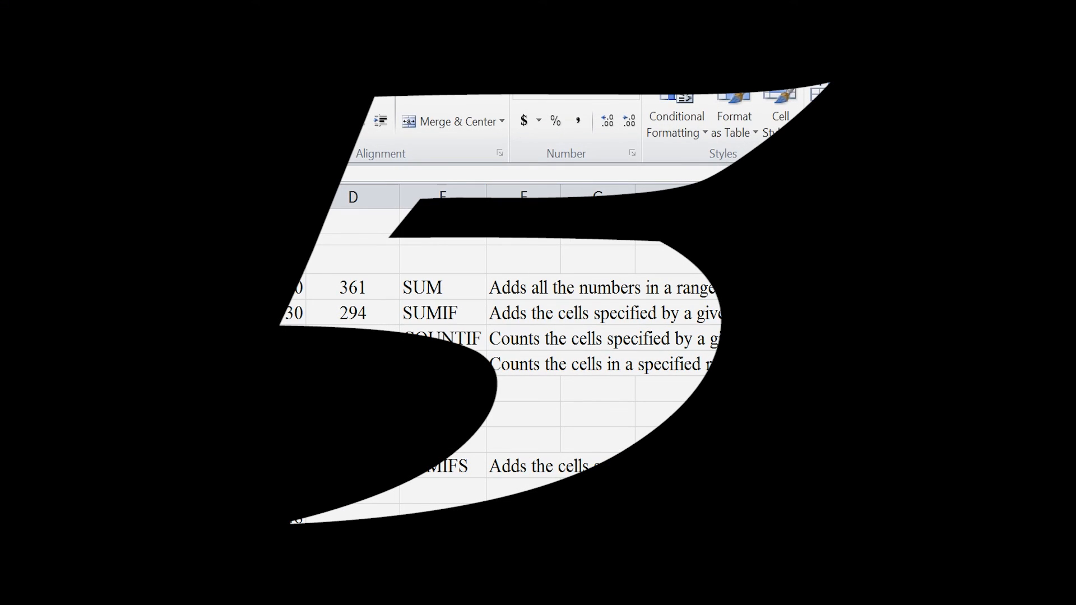